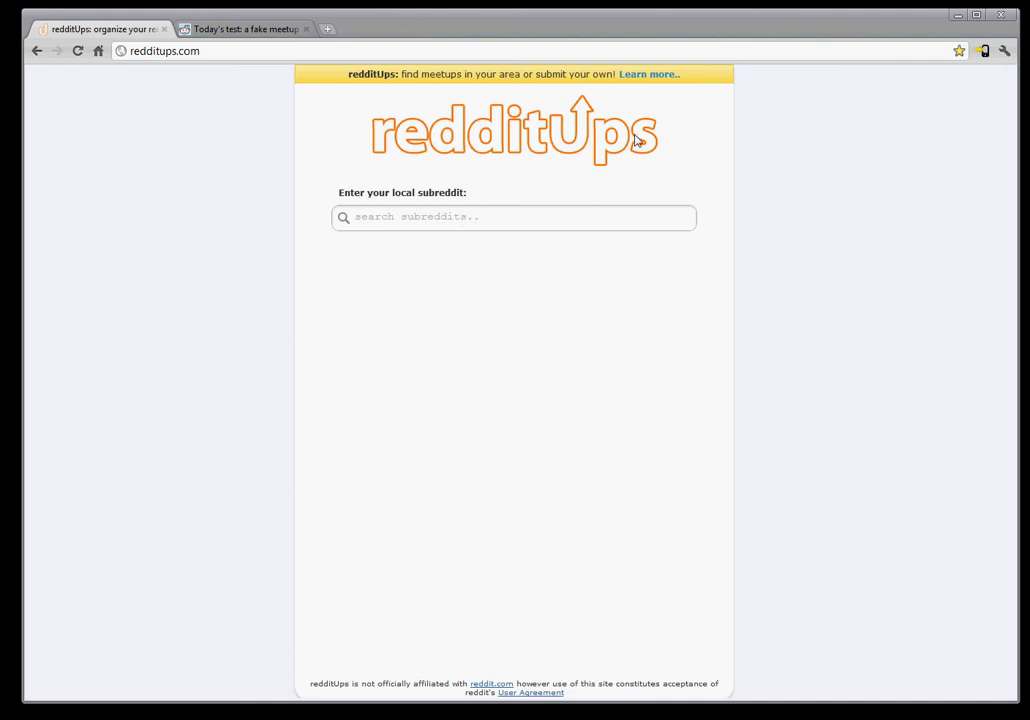
Search subreddits for 'phil', then load redditups.com/?philadelphia to list Philadelphia meetups.
left_click(225, 56)
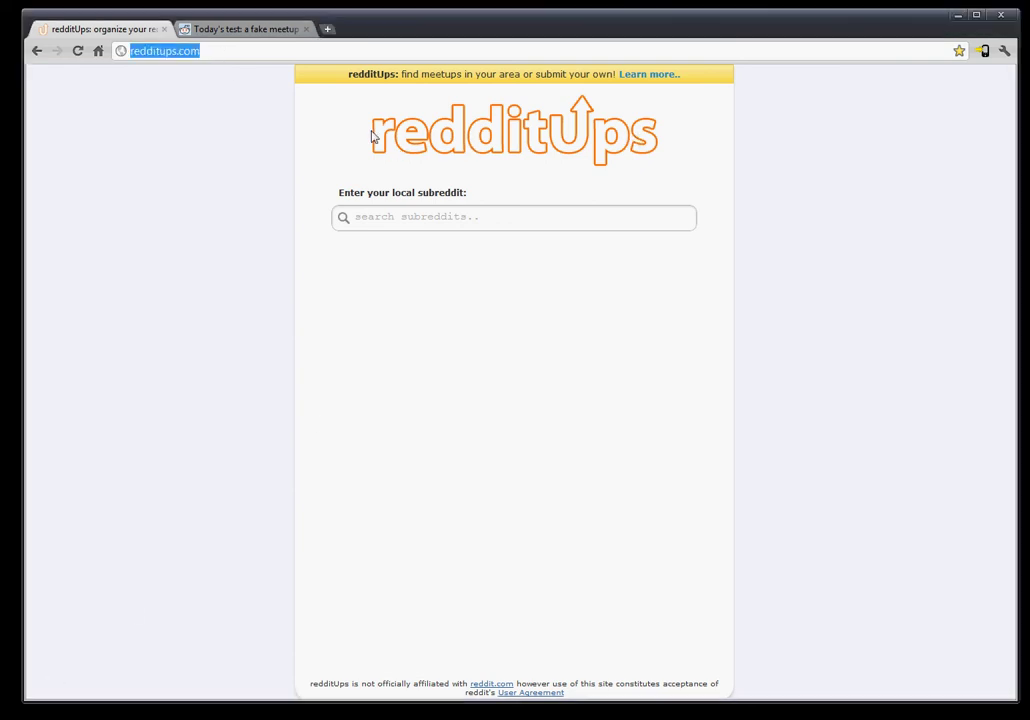
left_click(480, 217)
type("hila")
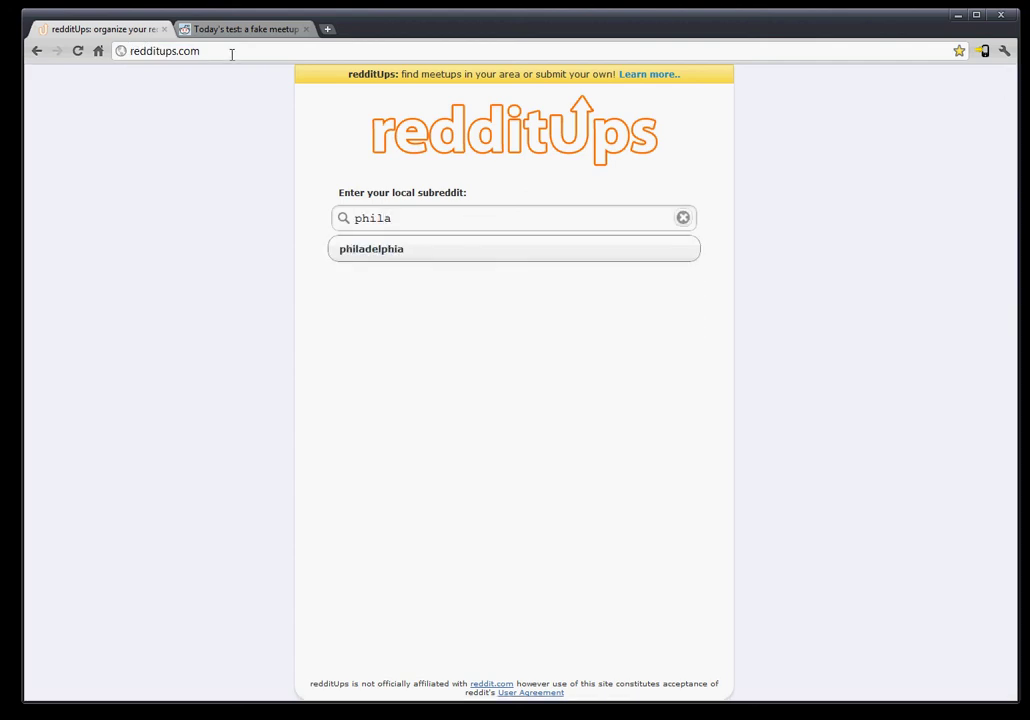
left_click(231, 55)
type("/?")
key("Return")
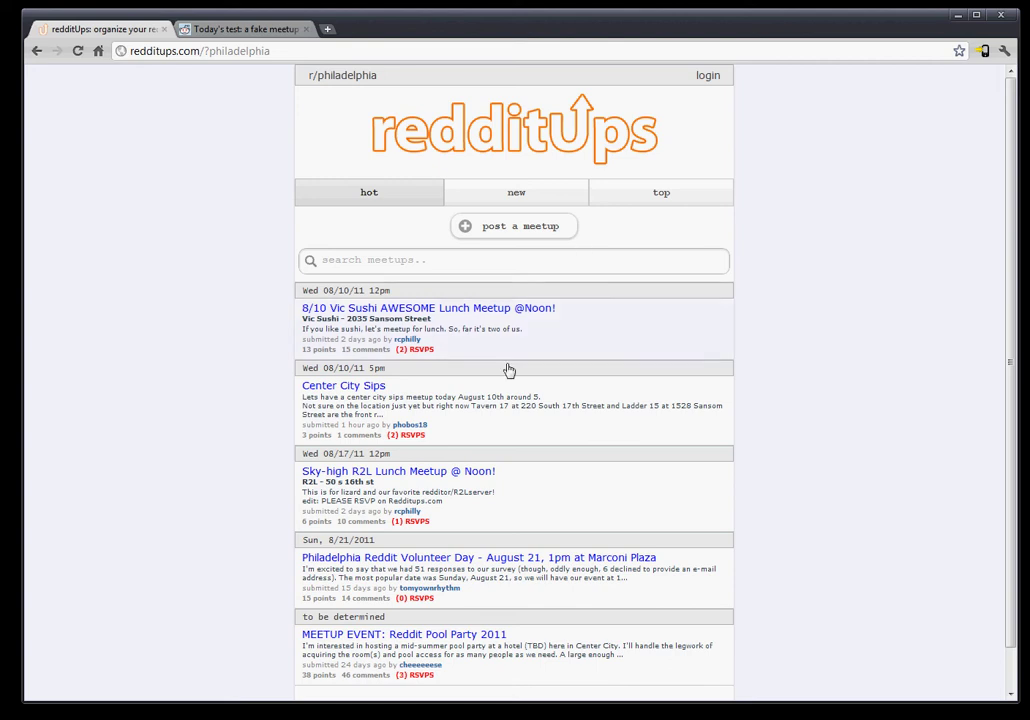
Browse the Philadelphia meetups, sorting them by newest and then by top score.
scroll(496, 396, "down", 1)
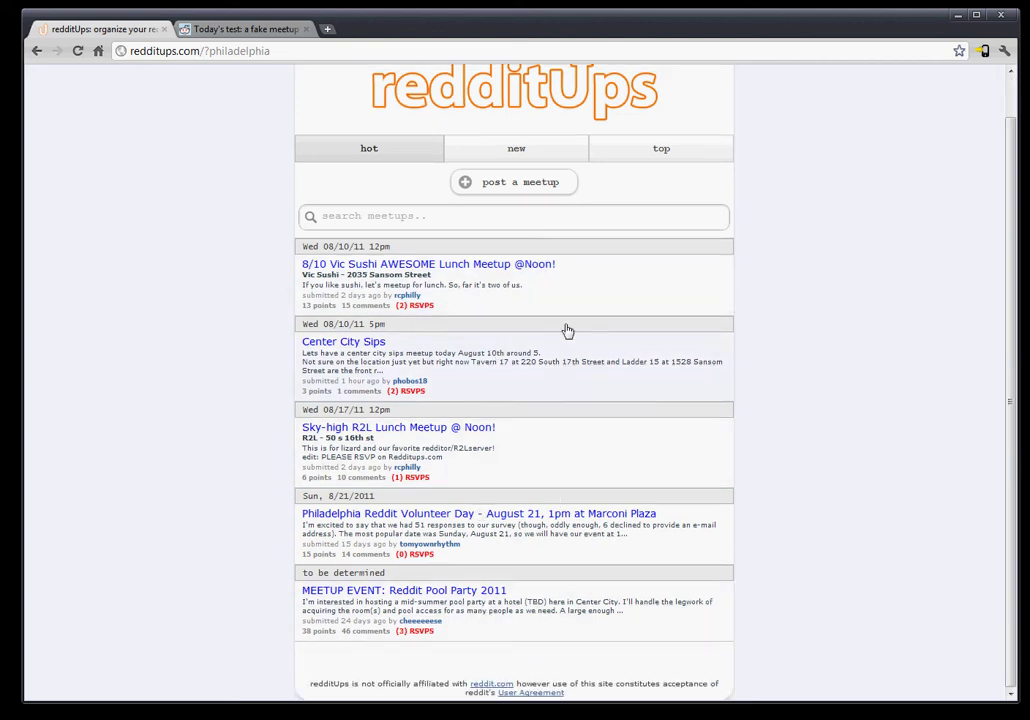
scroll(510, 455, "up", 1)
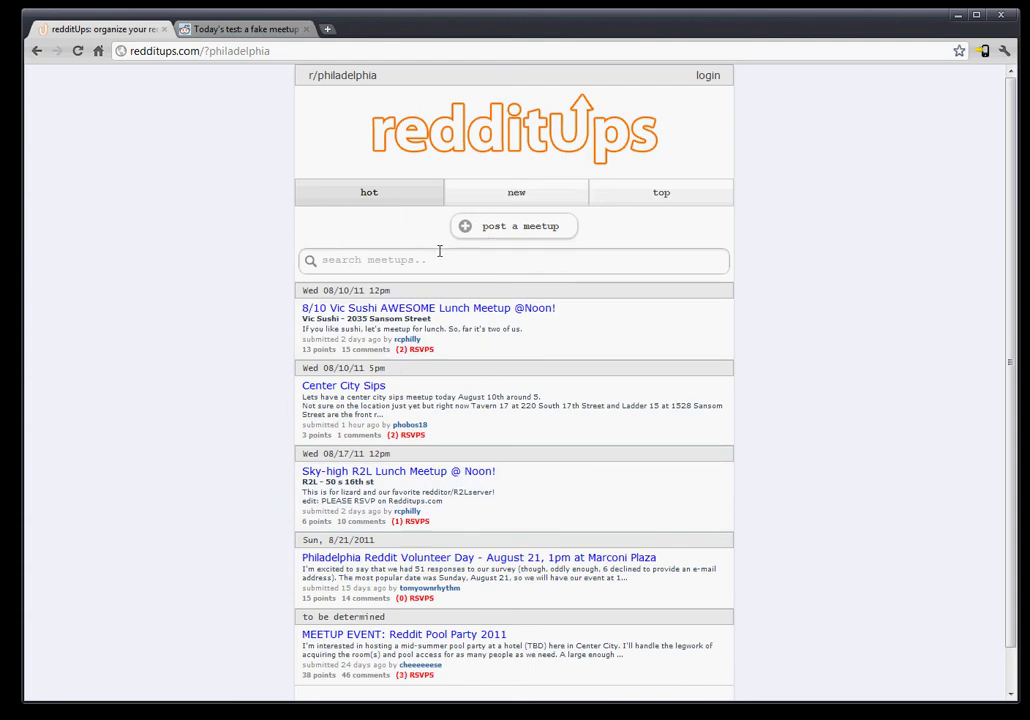
scroll(490, 520, "down", 2)
scroll(520, 480, "up", 2)
left_click(515, 196)
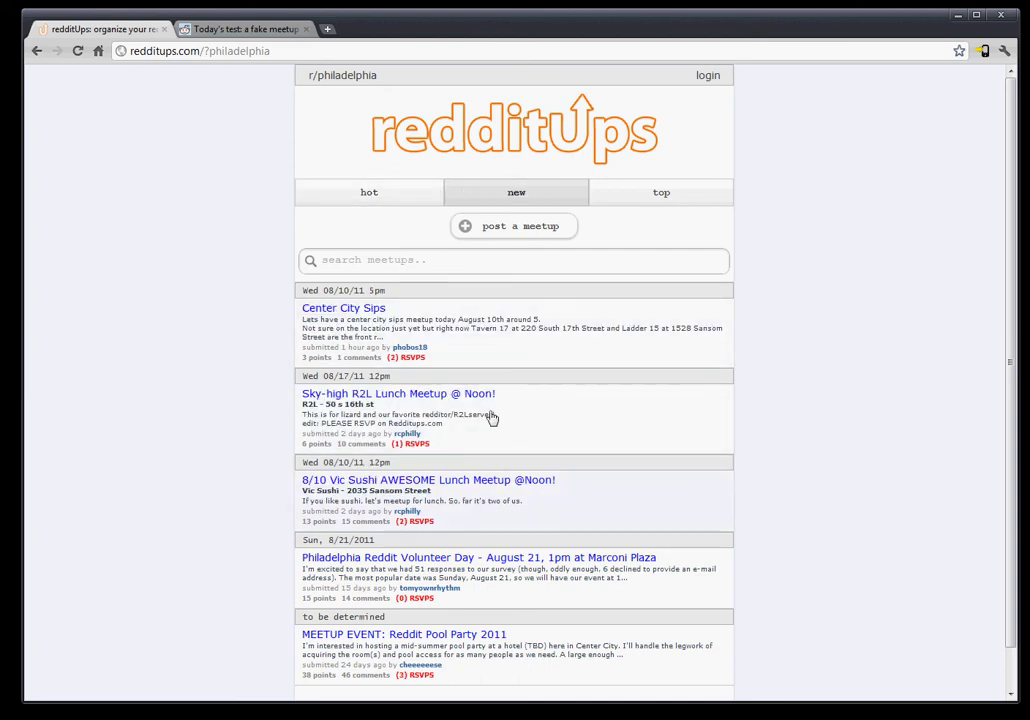
left_click(641, 206)
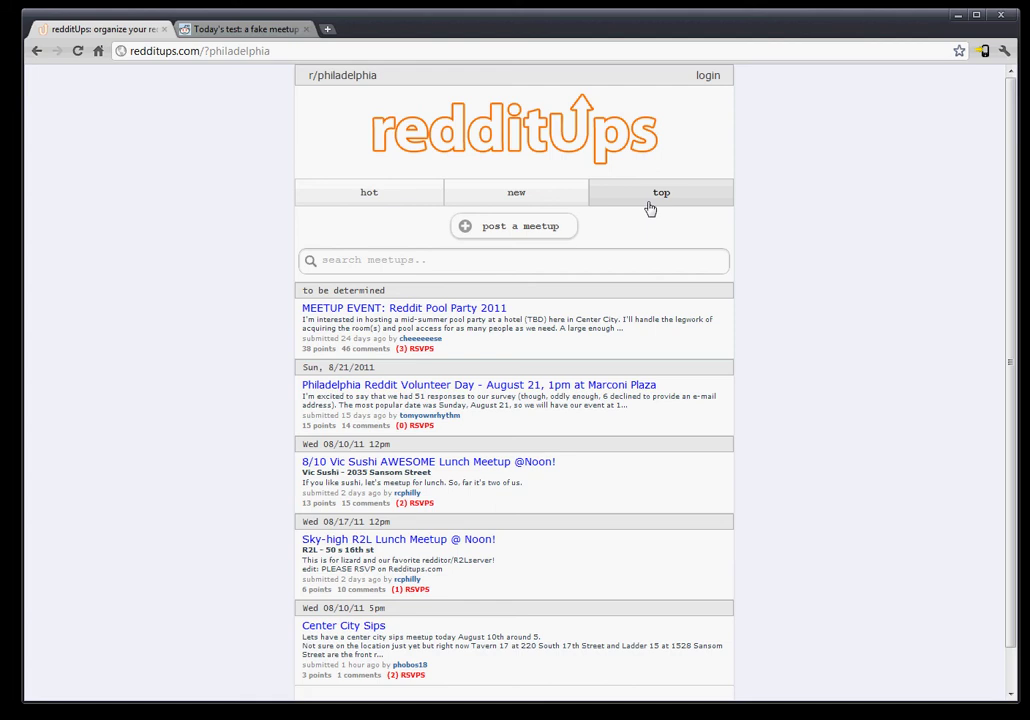
Search the meetups for 'pool' and open the Reddit Pool Party 2011 post.
left_click(390, 261)
type("pool")
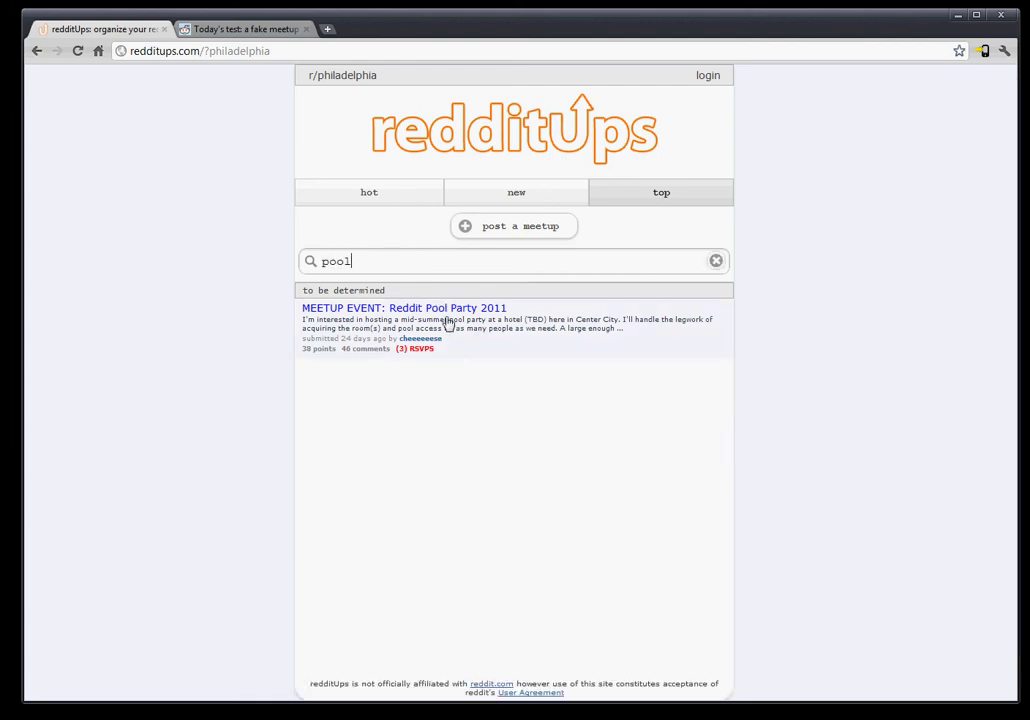
left_click(448, 325)
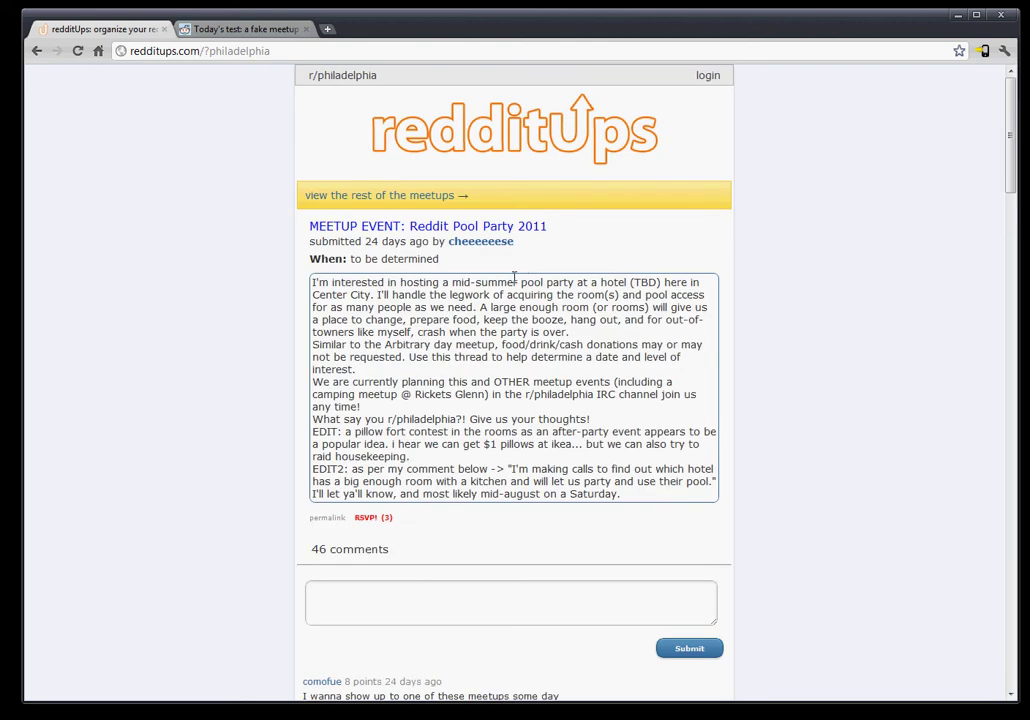
Read through the pool party post, briefly highlighting its '24 days ago' submission time.
scroll(513, 283, "down", 1)
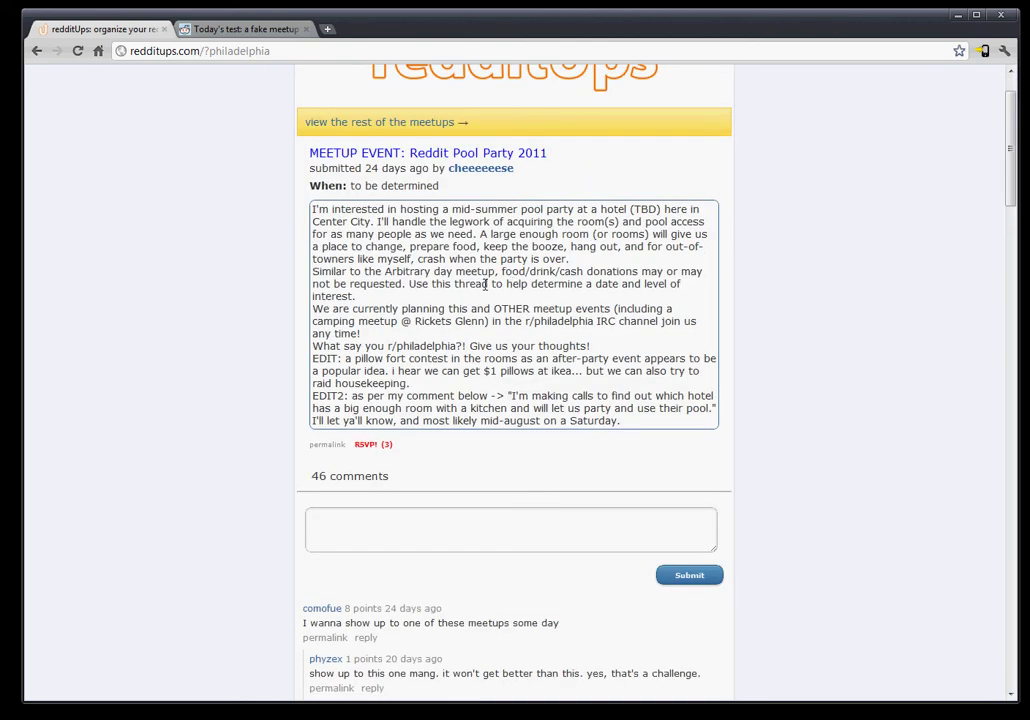
scroll(485, 284, "down", 3)
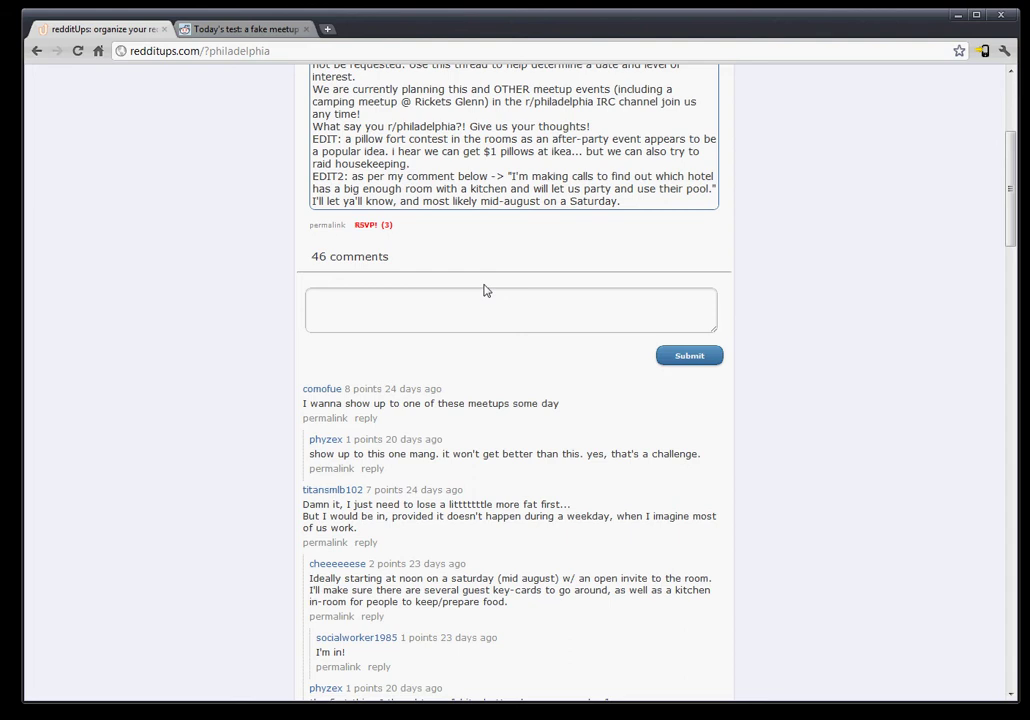
scroll(485, 290, "down", 3)
scroll(485, 285, "up", 6)
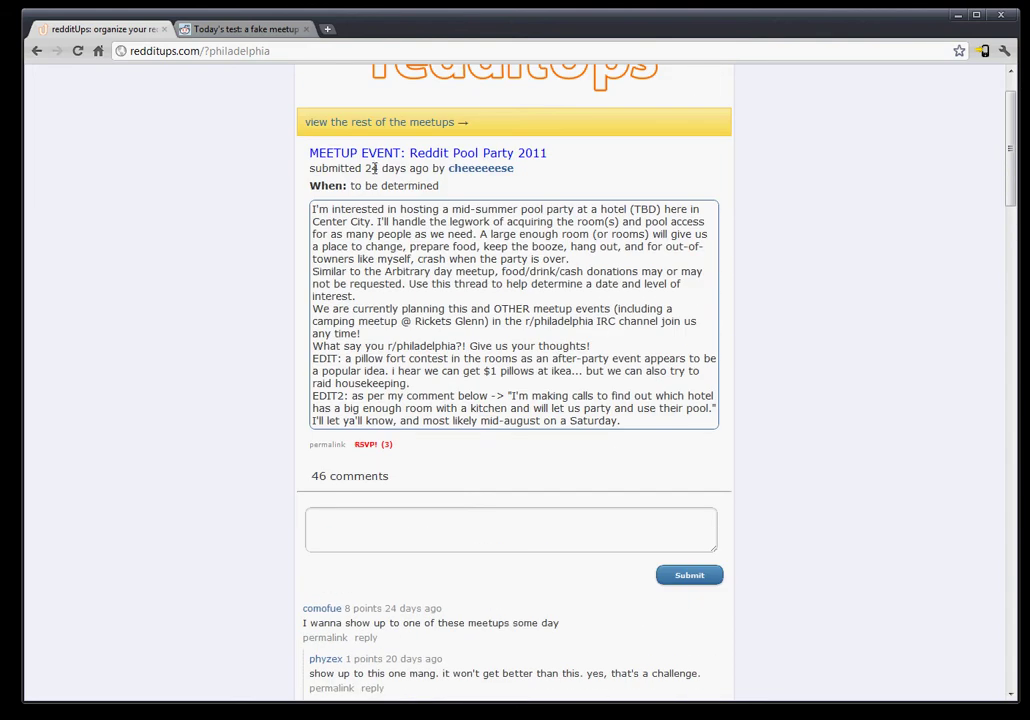
left_click_drag(366, 168, 433, 168)
left_click(523, 289)
scroll(676, 396, "down", 3)
scroll(676, 394, "up", 5)
scroll(673, 395, "down", 3)
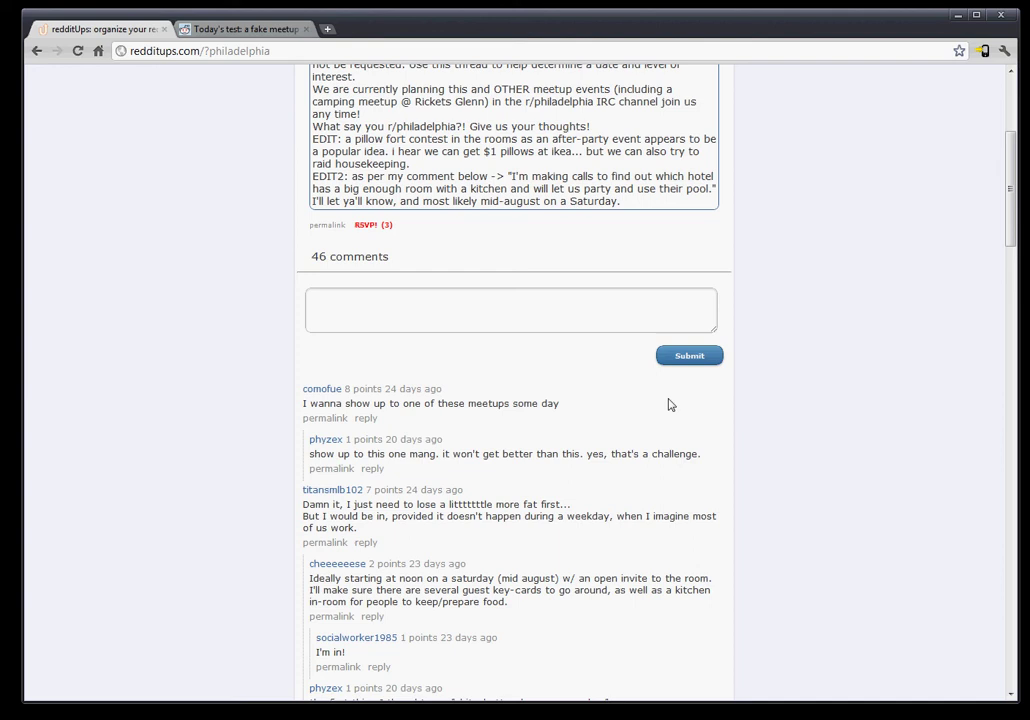
scroll(668, 404, "down", 5)
scroll(668, 402, "up", 5)
scroll(665, 405, "up", 3)
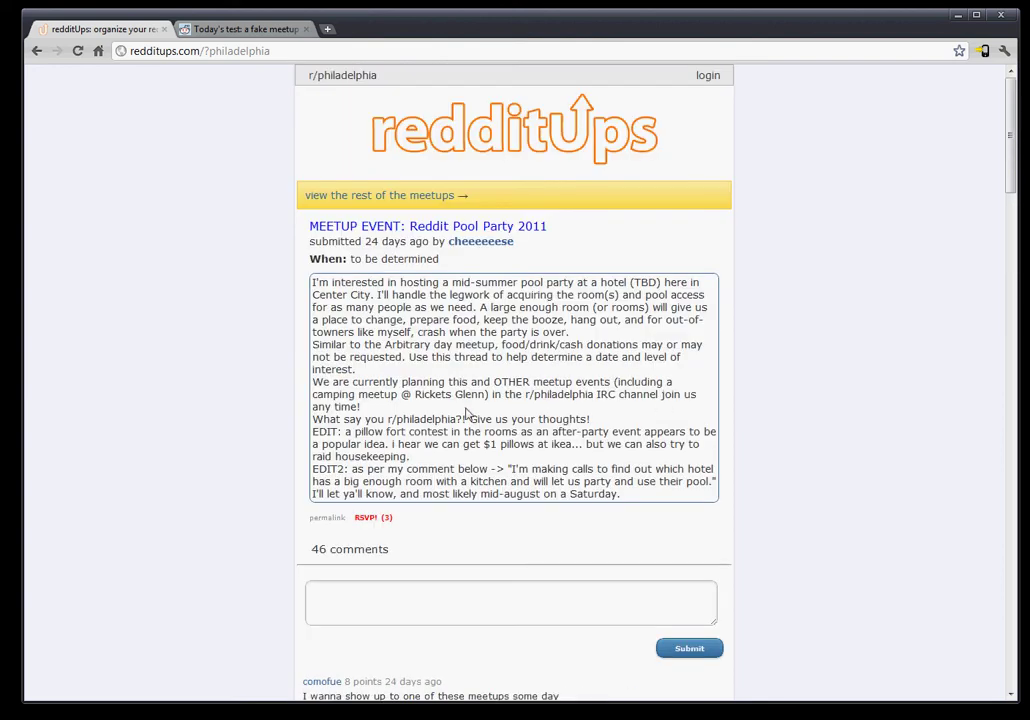
Sign in with the reddit account username and password to start commenting.
left_click(462, 595)
type("reddit")
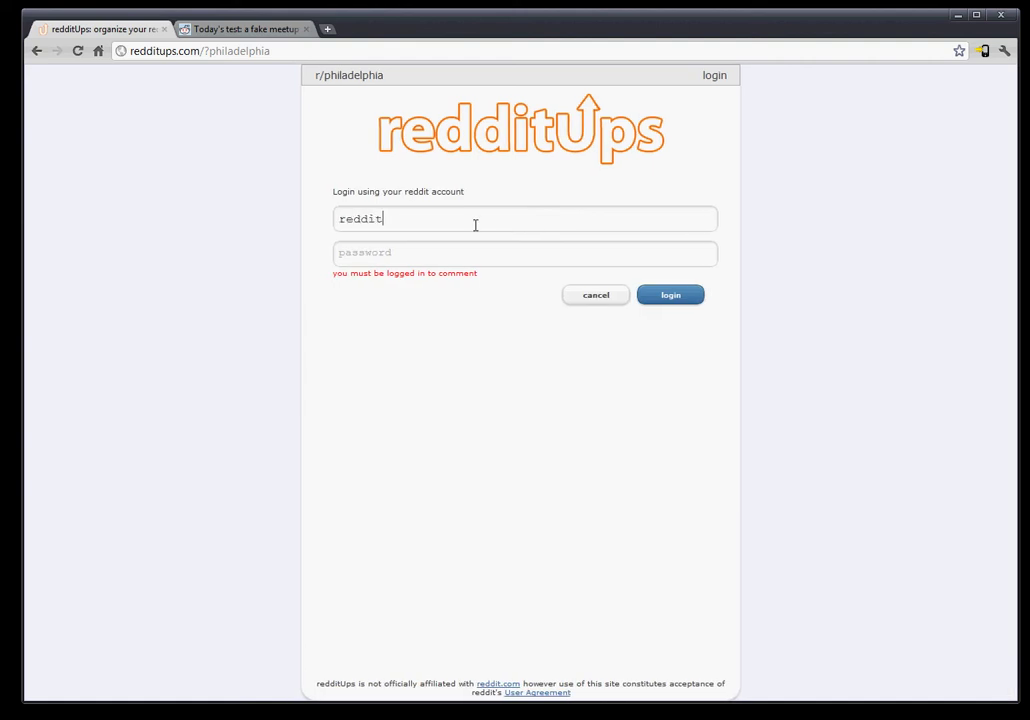
type("Ups")
key("Tab")
key("Return")
type("hello world")
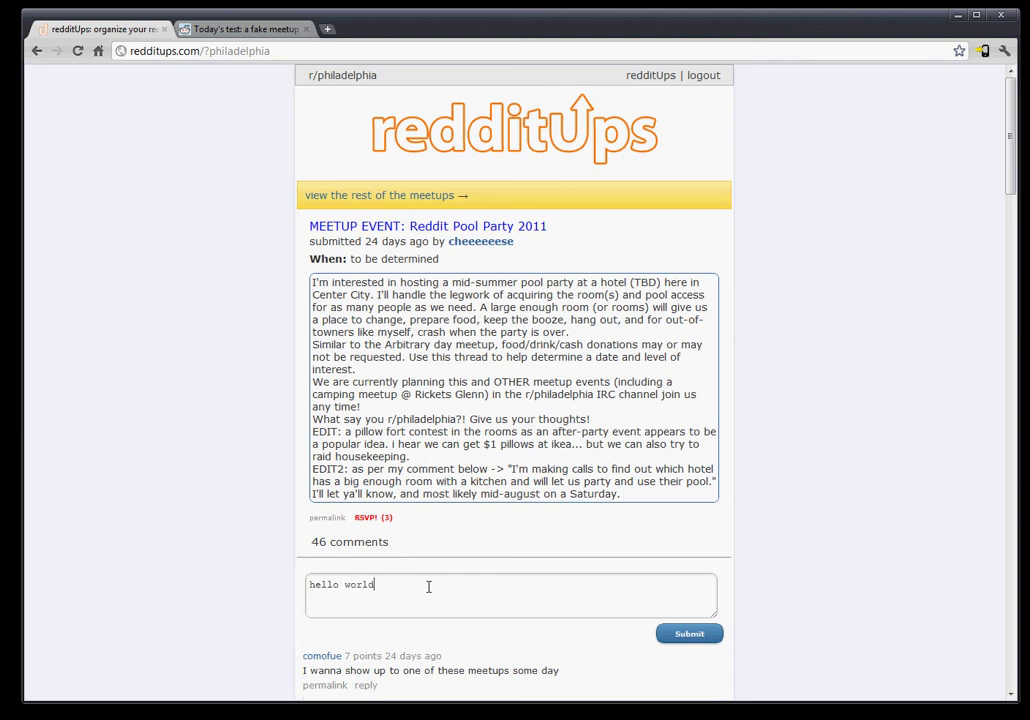
Post a 'hello world!' comment, cancel an edit of it, then delete it.
type("!")
left_click(700, 636)
scroll(386, 584, "down", 1)
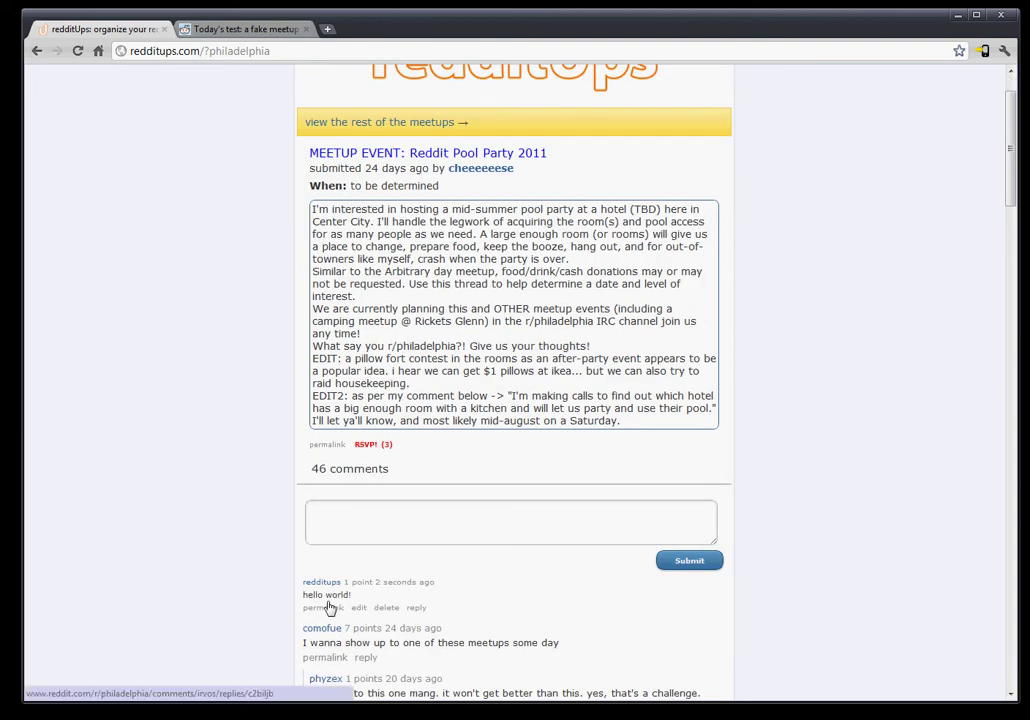
left_click(363, 612)
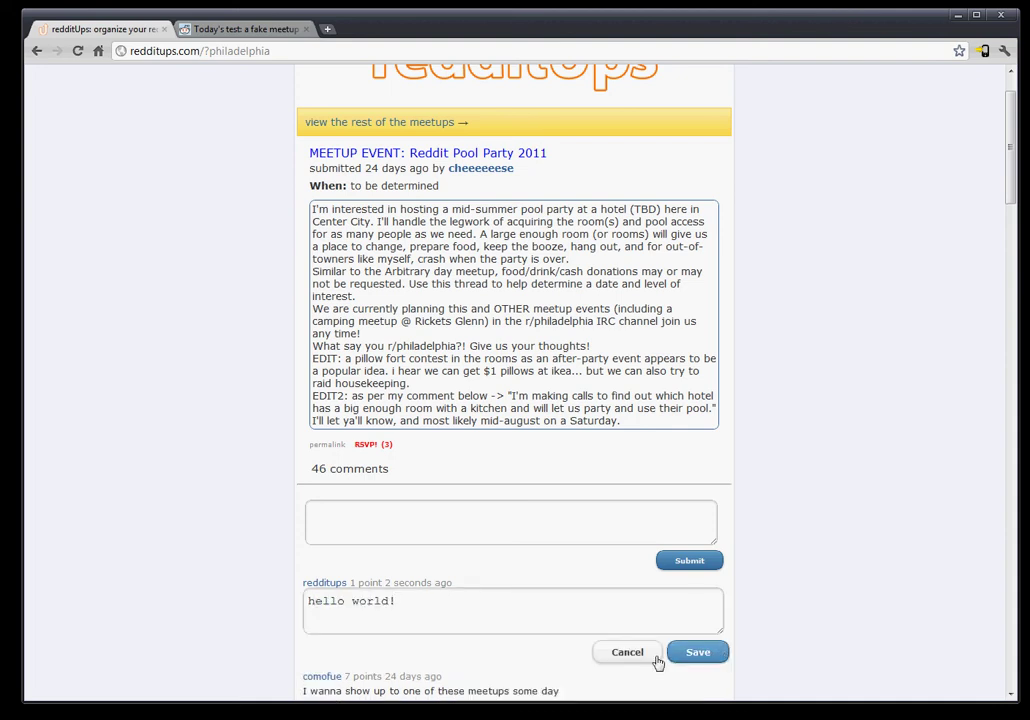
left_click(645, 654)
left_click(396, 612)
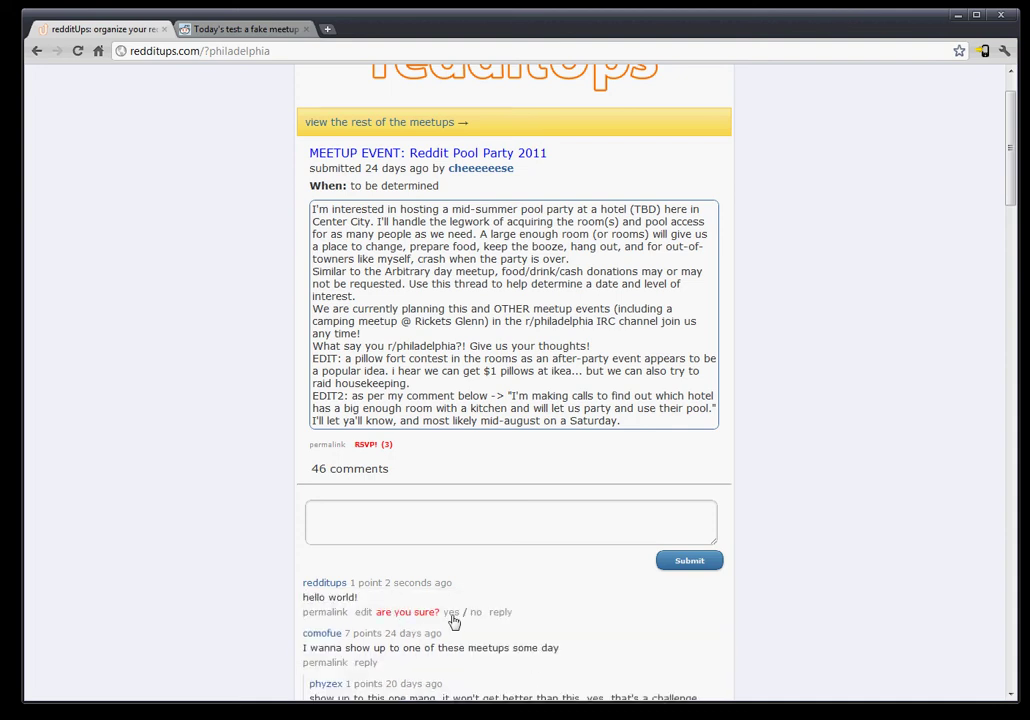
left_click(449, 612)
Open and close a reply under another user's comment, then toggle the pool party RSVP.
left_click(366, 612)
scroll(390, 612, "down", 1)
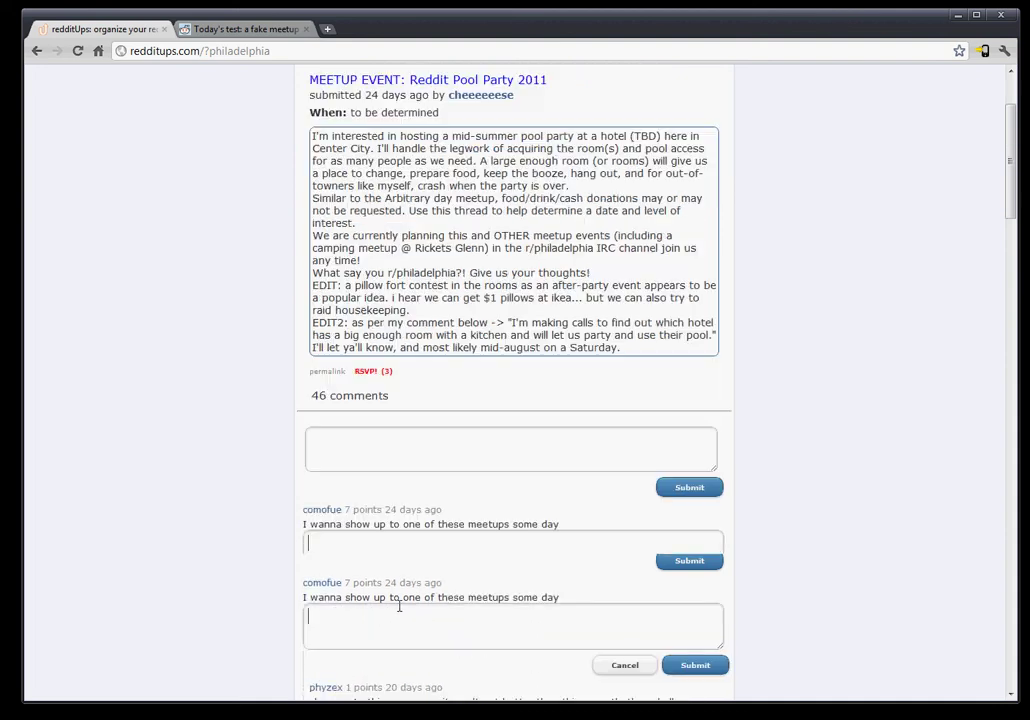
left_click(612, 592)
scroll(591, 547, "up", 2)
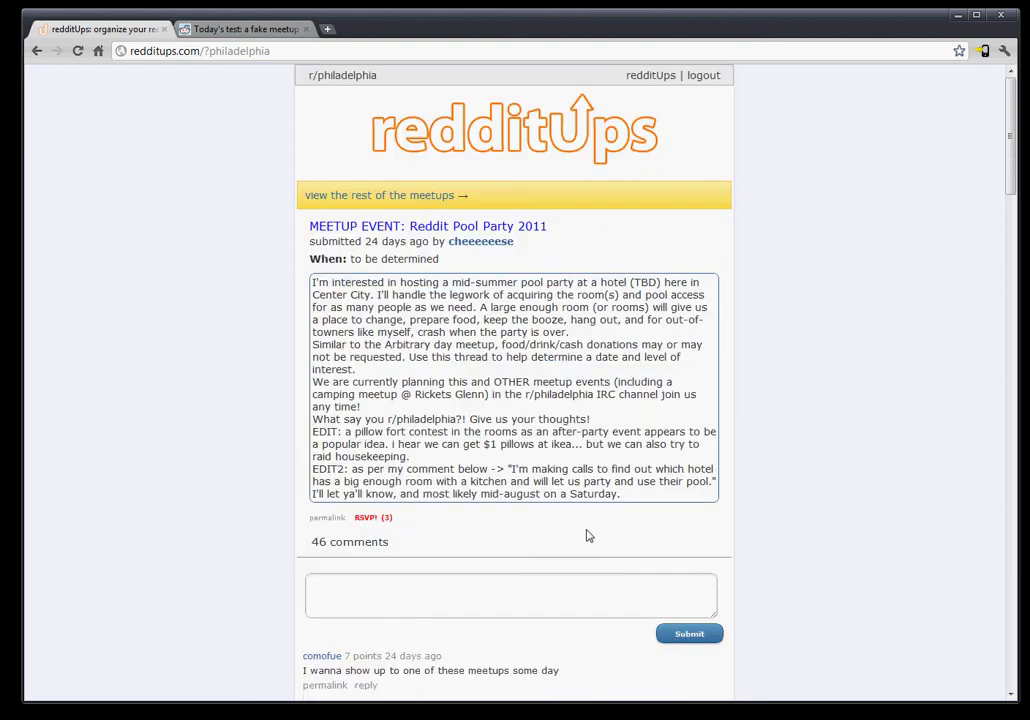
left_click(367, 519)
Return to the full meetup list, clearing the 'pool' search, and start posting a meetup.
left_click(418, 197)
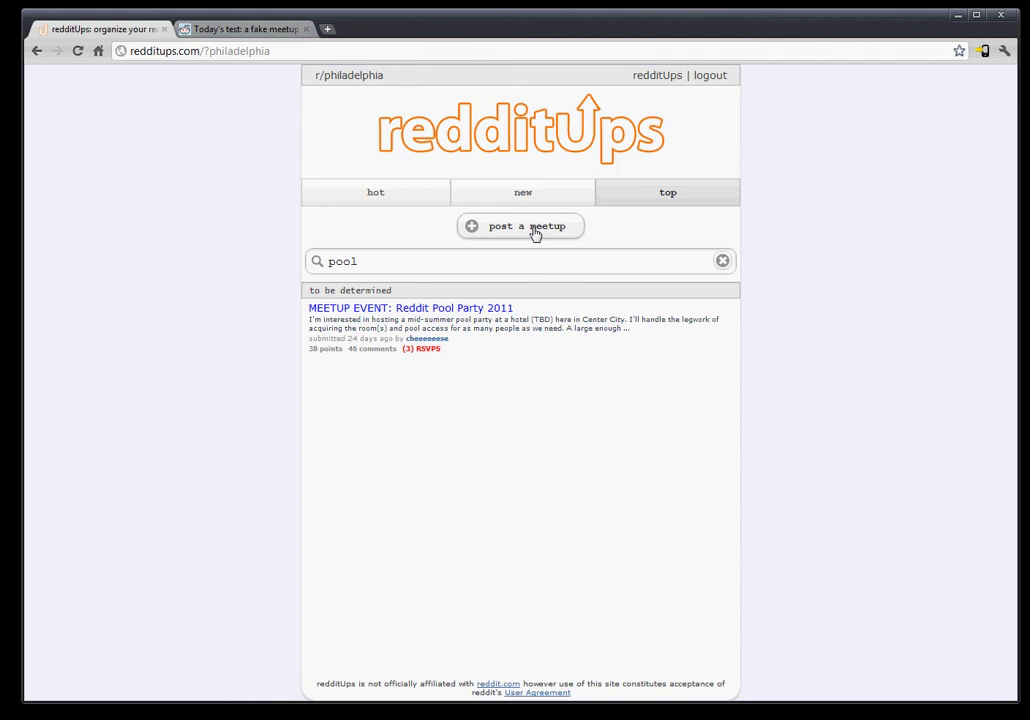
left_click(724, 262)
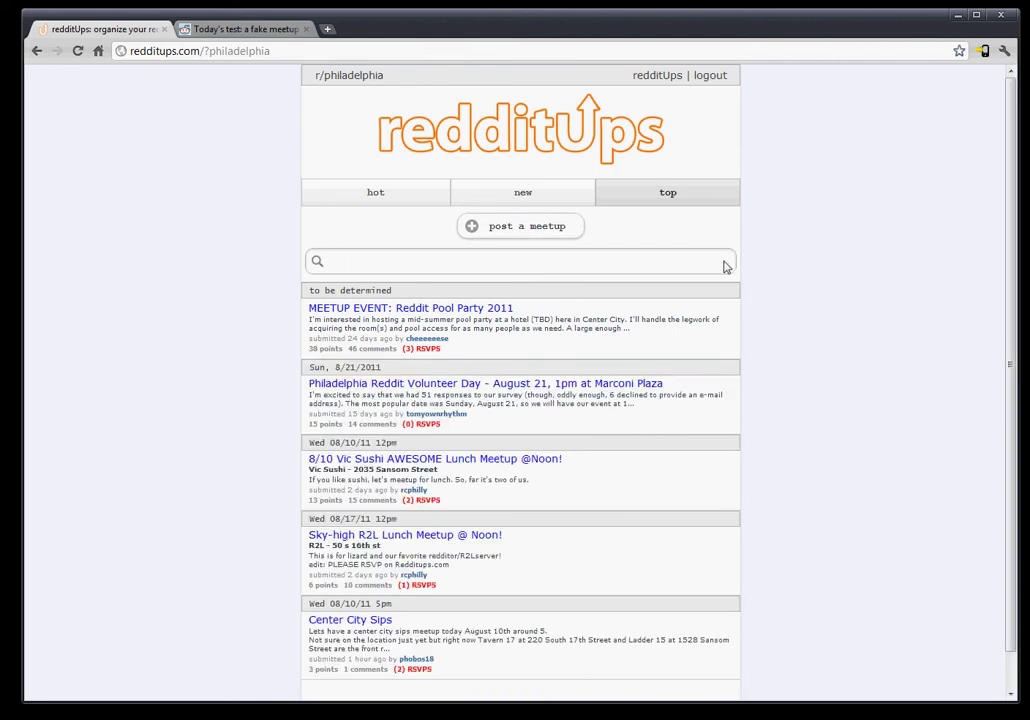
left_click(553, 226)
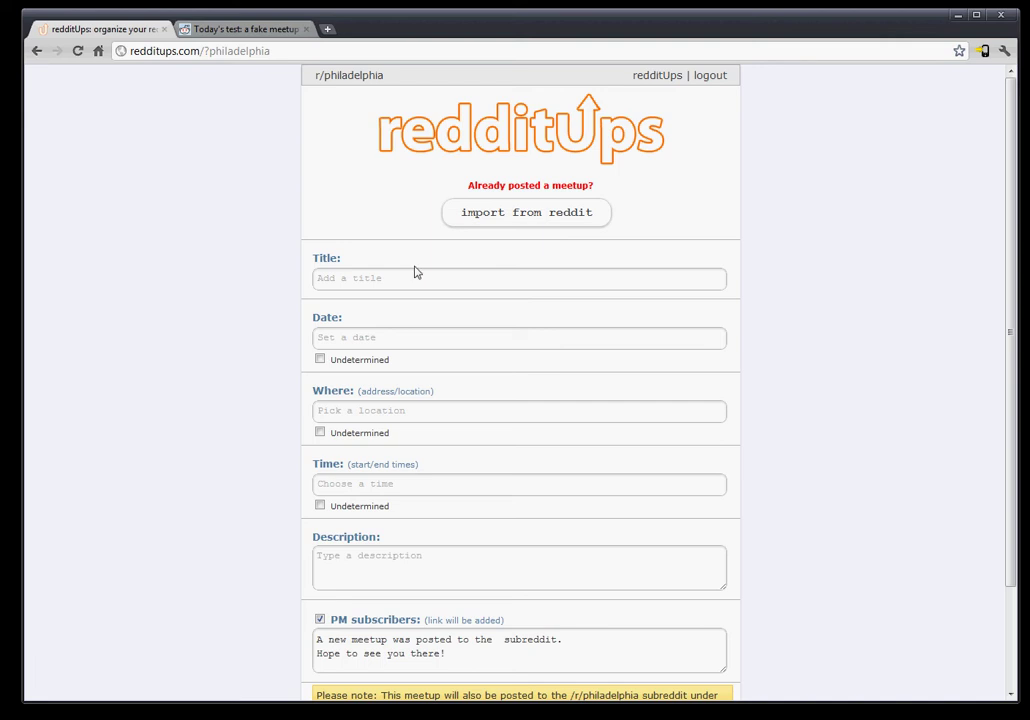
Copy the web address of the reddit 'Today's test: a fake meetup' post.
left_click(257, 30)
left_click(220, 45)
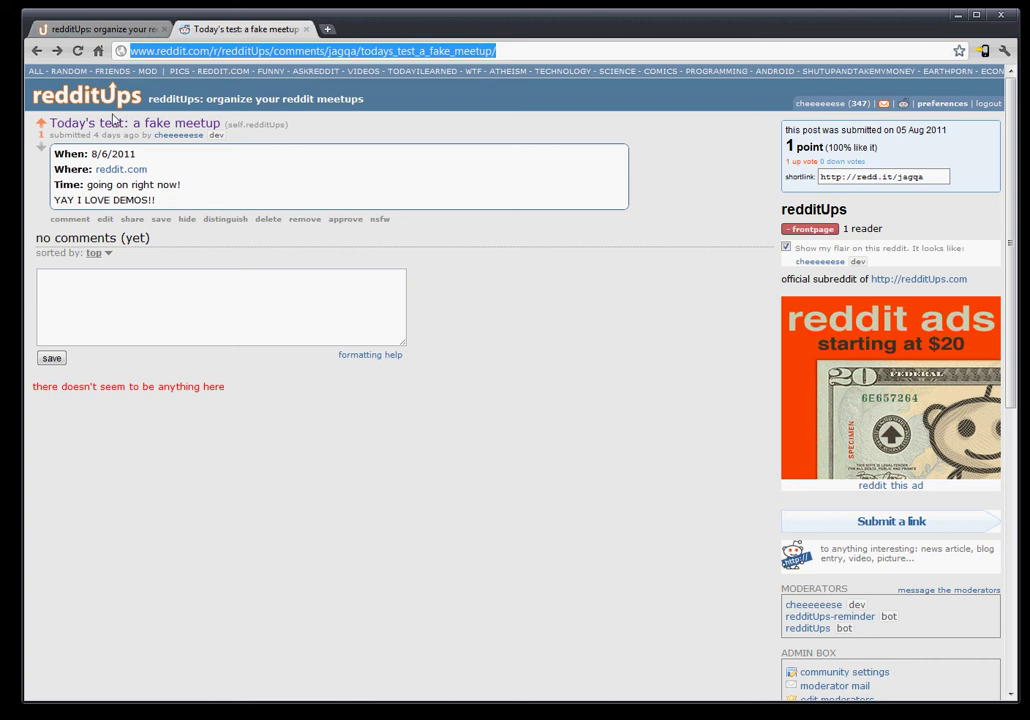
left_click(92, 30)
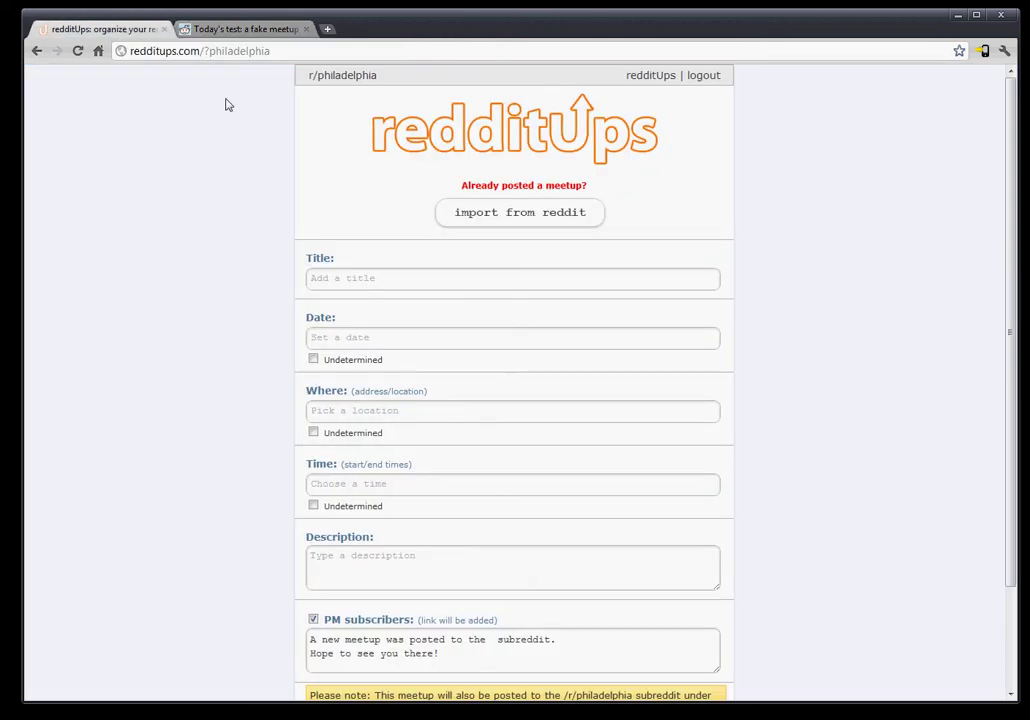
Import the existing reddit post by pasting its copied address into the import field.
left_click(501, 216)
left_click(481, 270)
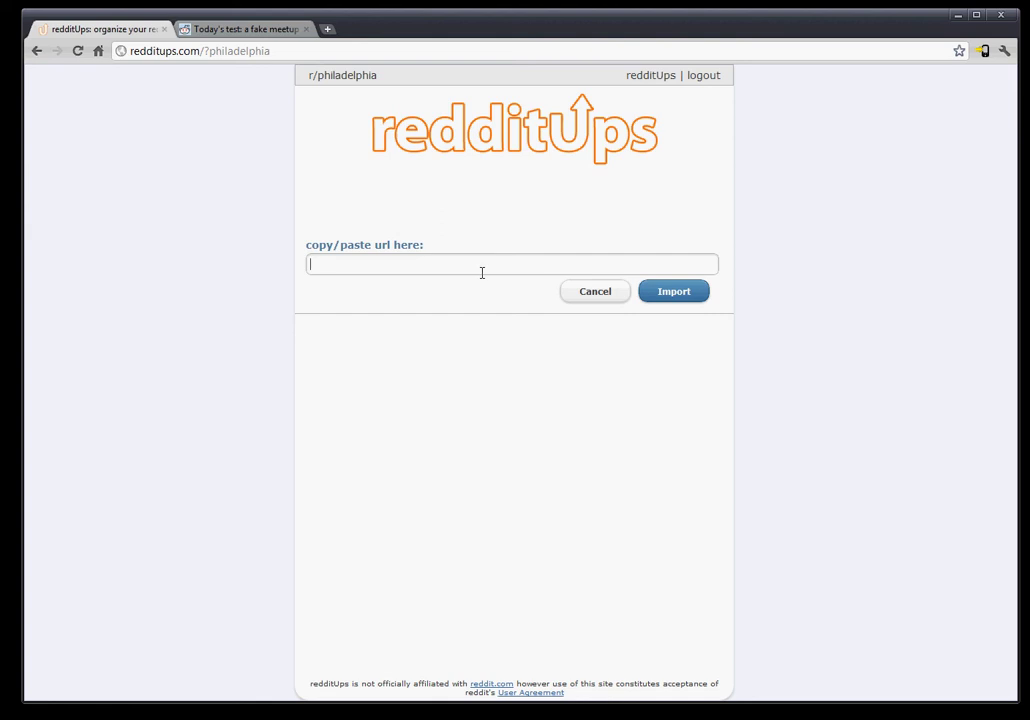
type("http://www.reddit.com/r/redditUps/comments/jagqa/todays_test_a_fake_meetup/")
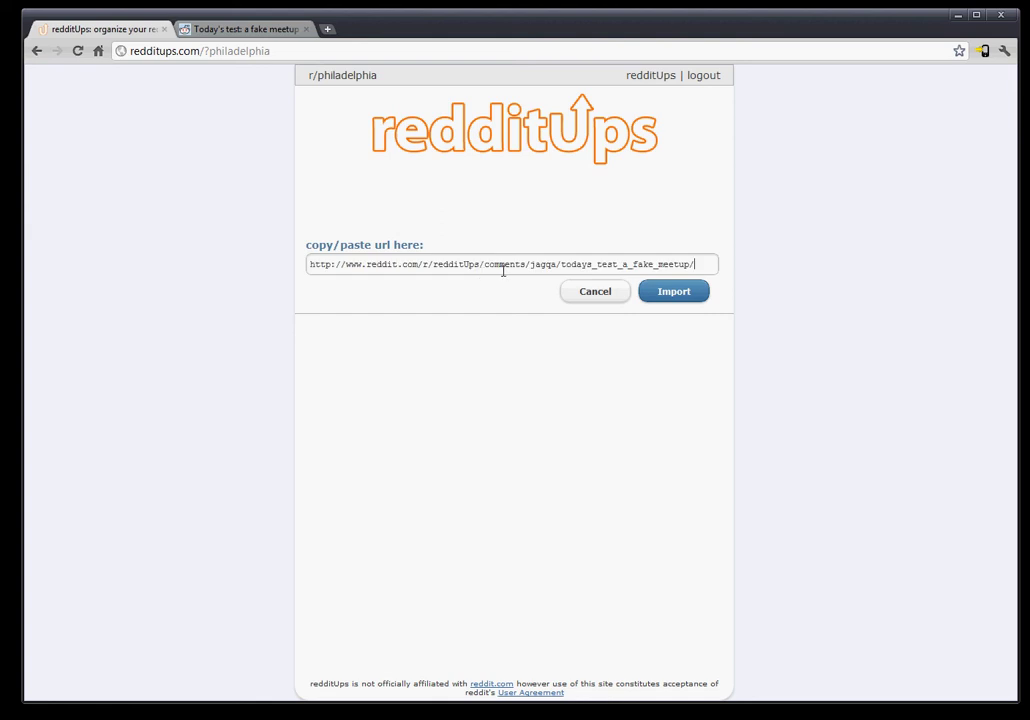
left_click(660, 291)
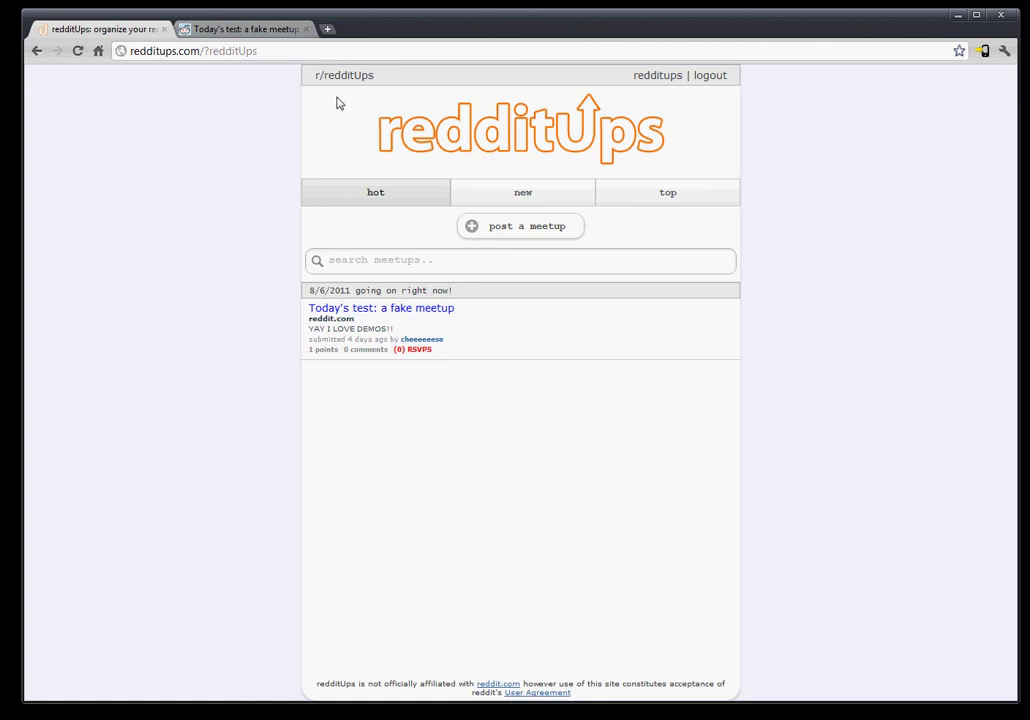
Open 'Today's test: a fake meetup' and RSVP to it.
left_click(449, 331)
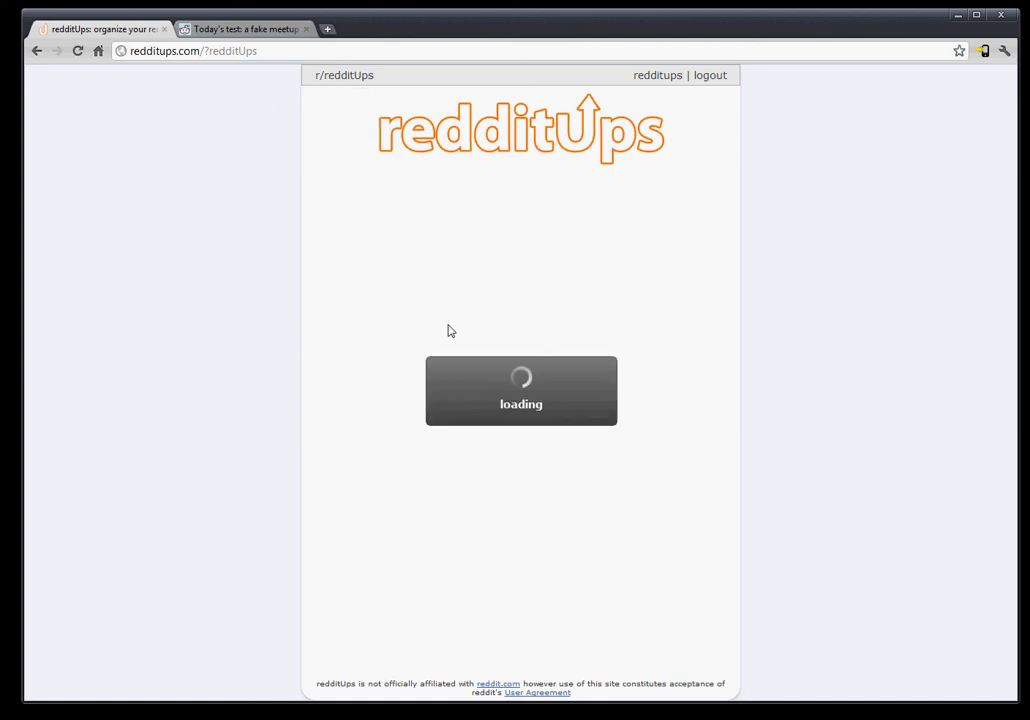
left_click(372, 343)
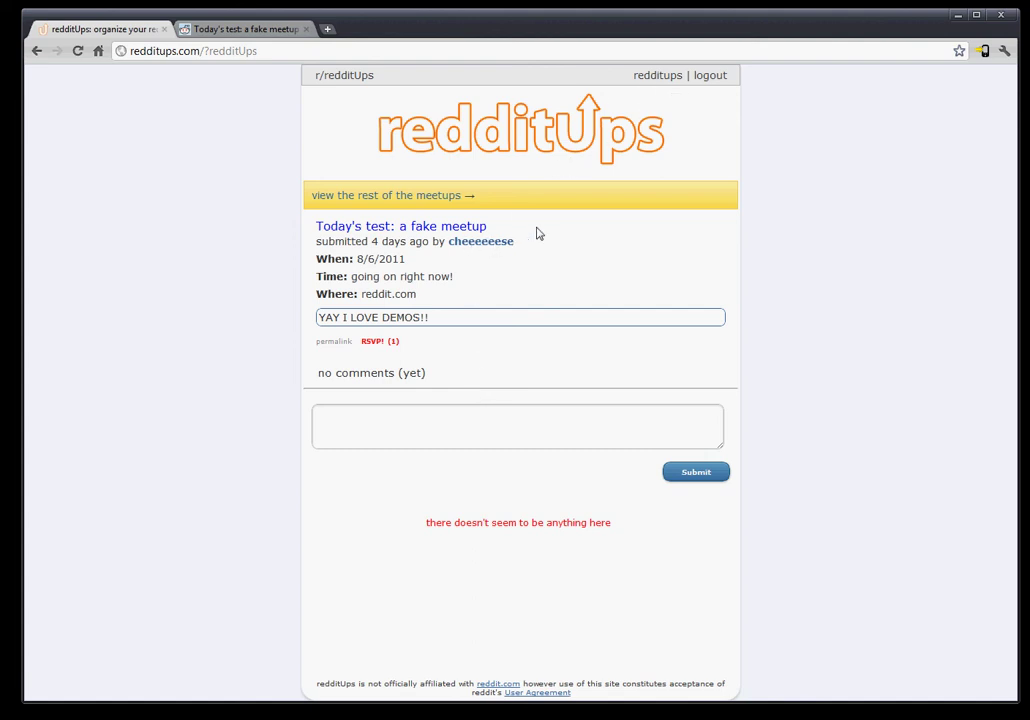
Start a new meetup titled 'test event!' dated Sat 08/13/11.
left_click(435, 198)
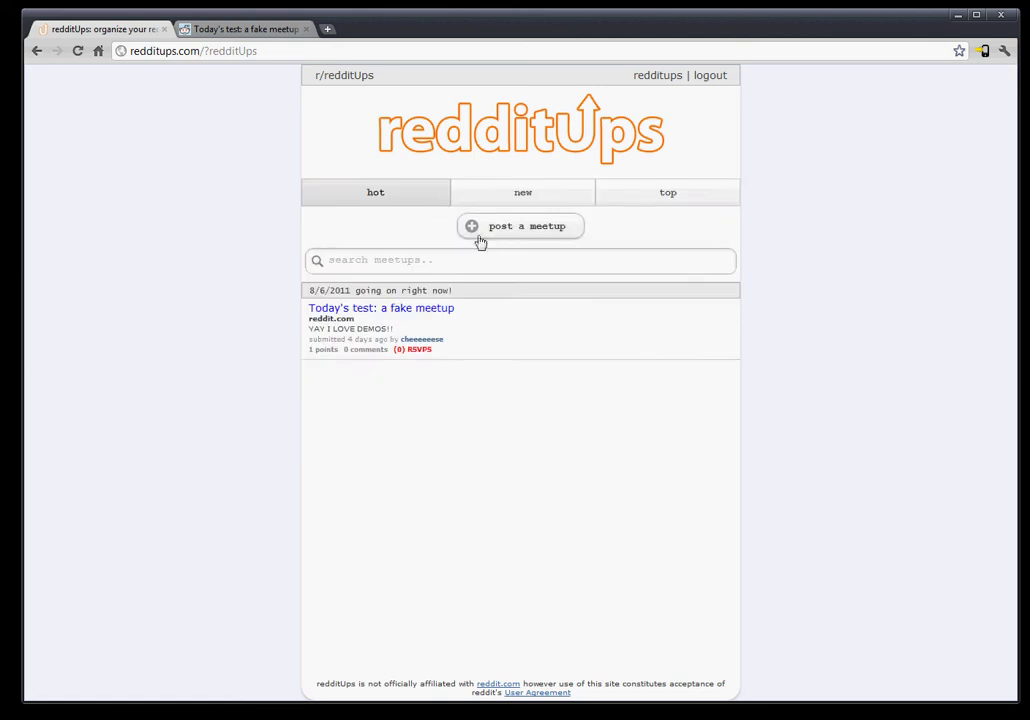
left_click(480, 238)
left_click(445, 276)
type("test event!")
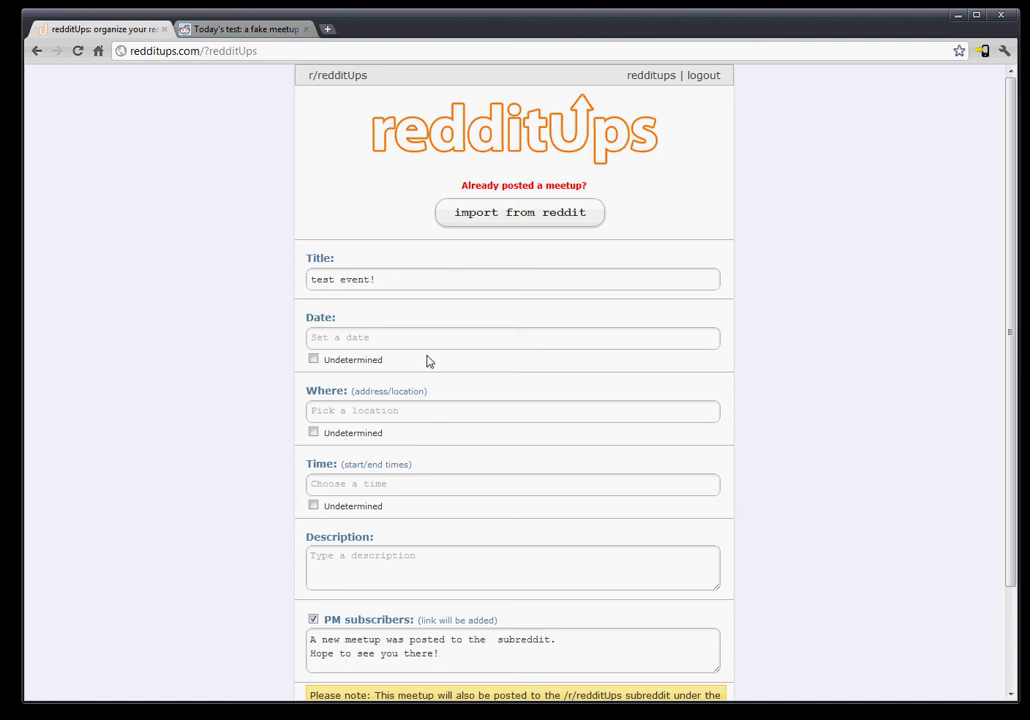
left_click(433, 341)
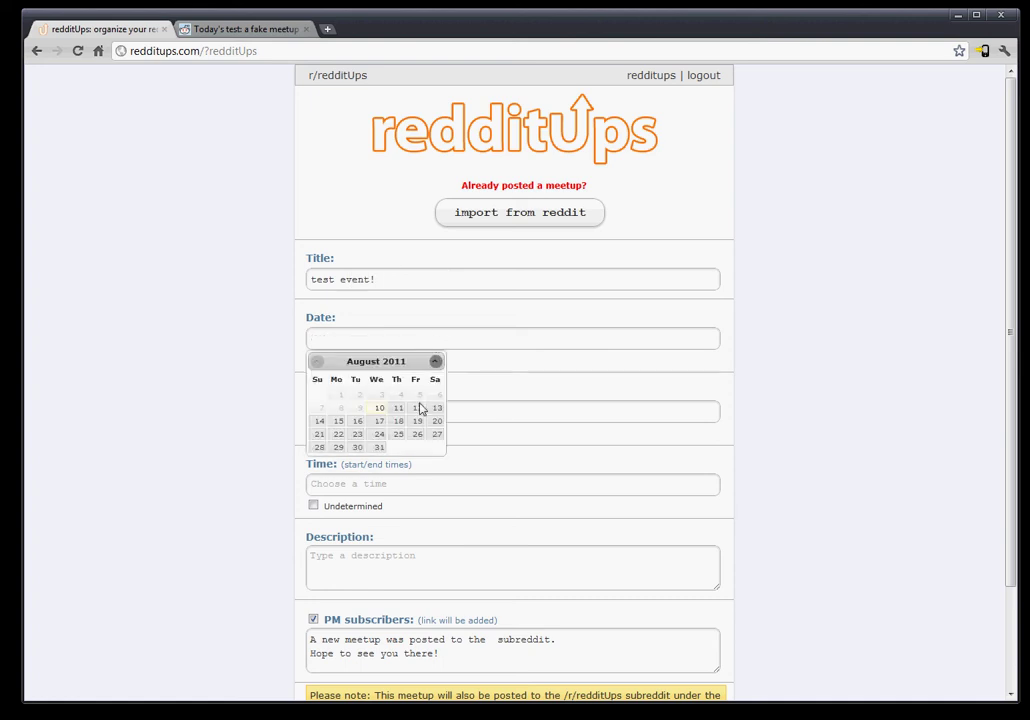
left_click(437, 410)
scroll(407, 371, "down", 2)
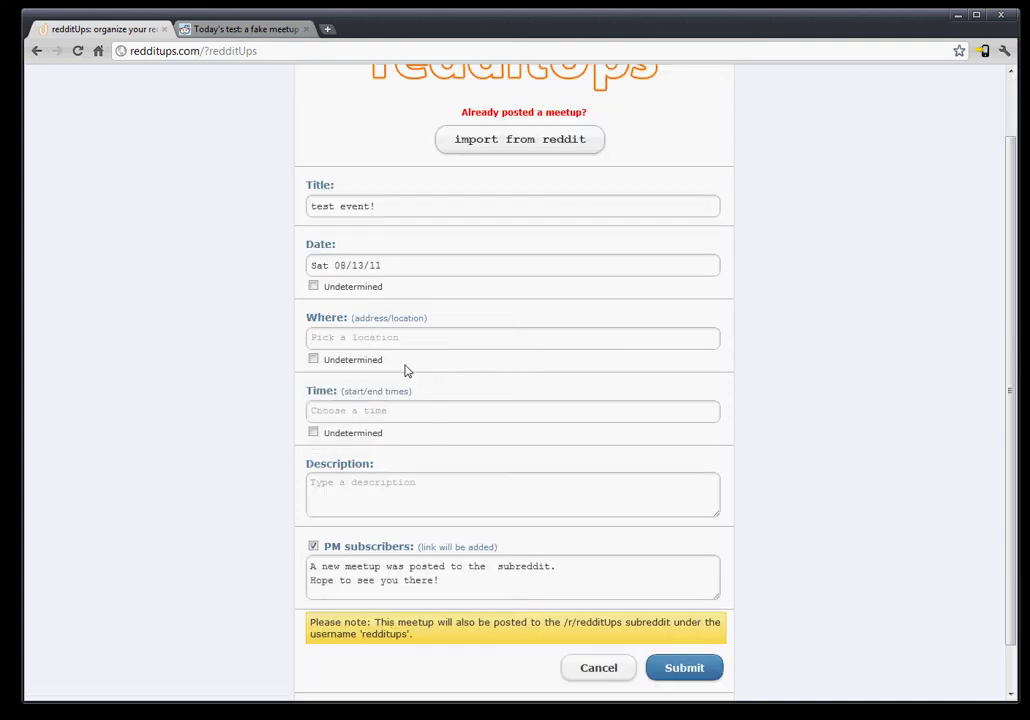
Set the meetup location to 'anywhere' and mark its time as undetermined.
left_click(393, 337)
type("anywhere")
left_click(330, 433)
scroll(455, 396, "down", 1)
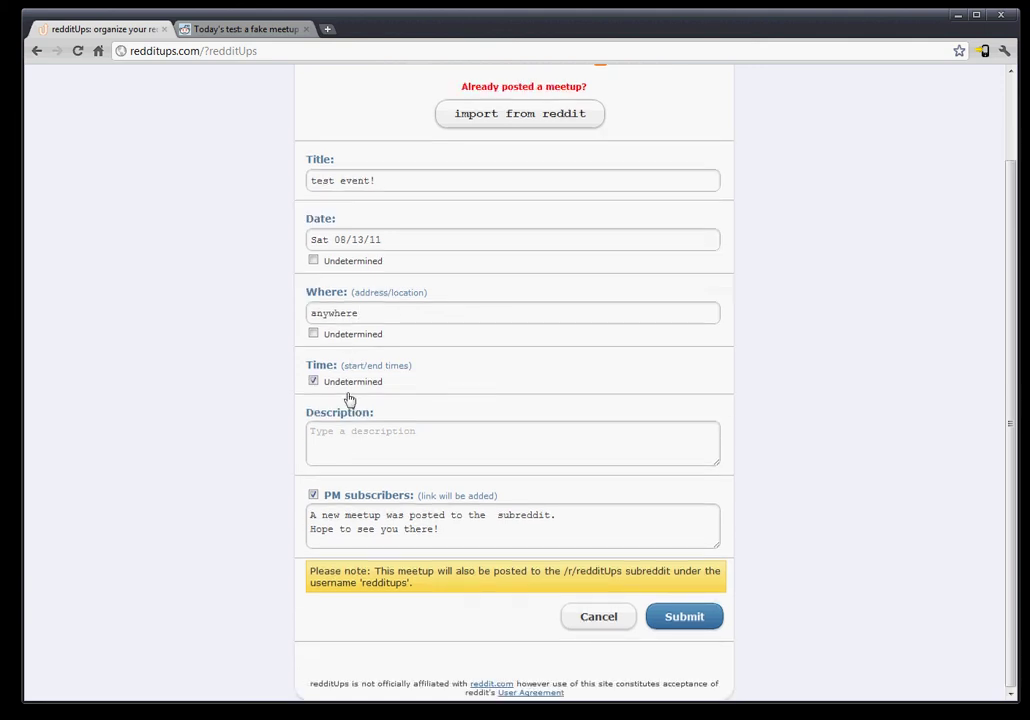
left_click(359, 334)
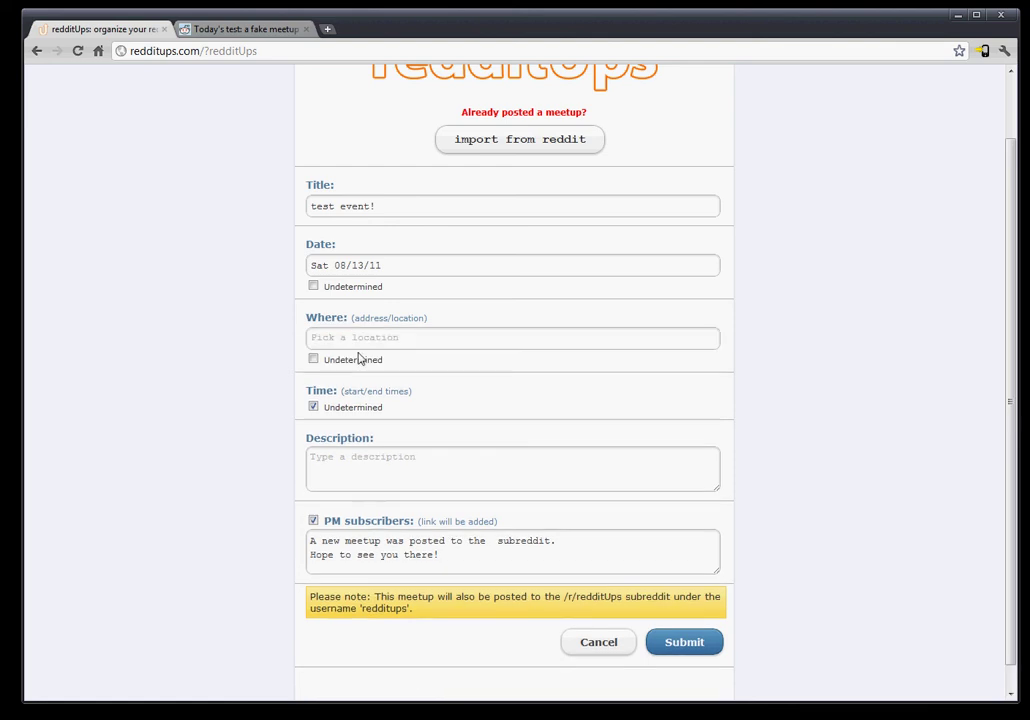
left_click(354, 336)
type("ywhere")
scroll(476, 448, "down", 1)
left_click(437, 433)
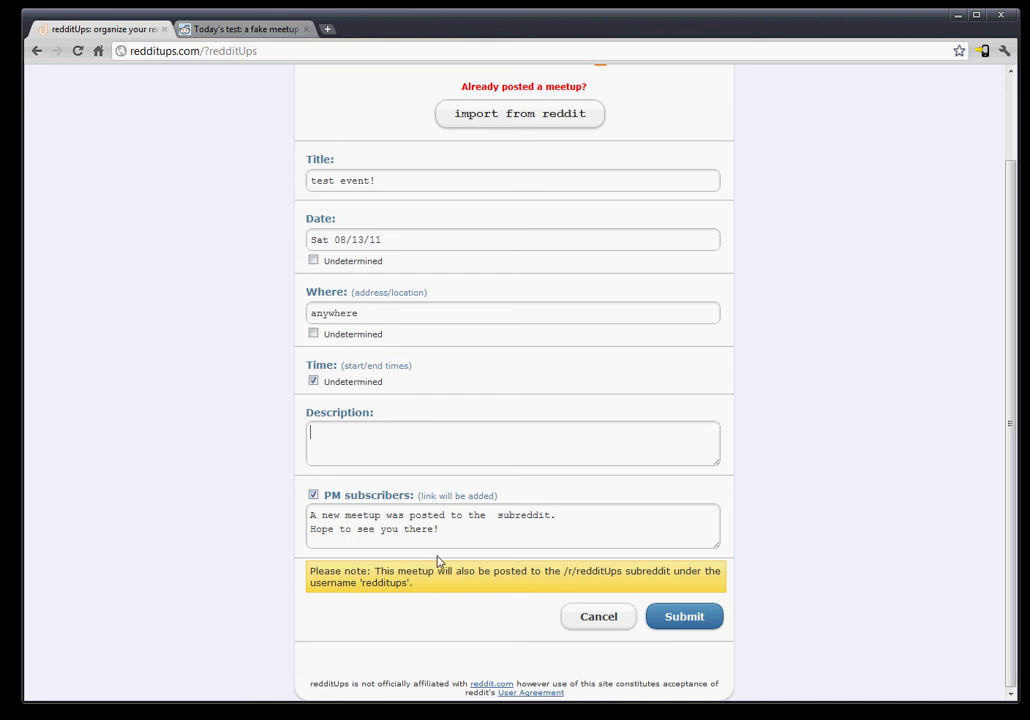
Replace the default subscriber message with 'New event! YAY!'.
left_click(499, 525)
left_click_drag(439, 536, 311, 487)
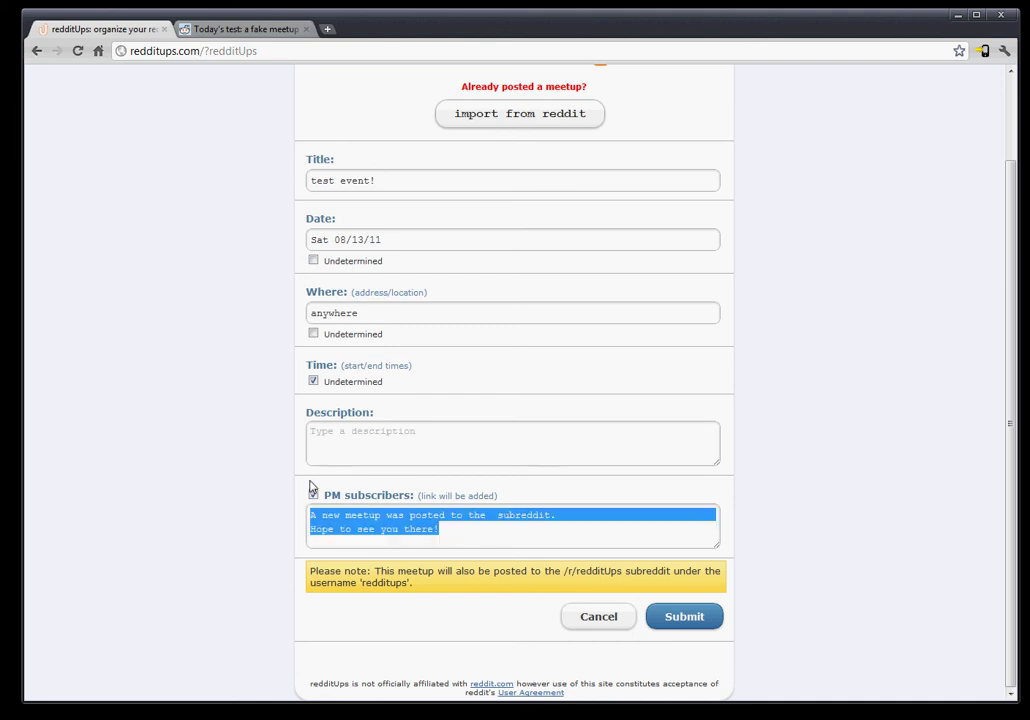
key("BackSpace")
type("New event!")
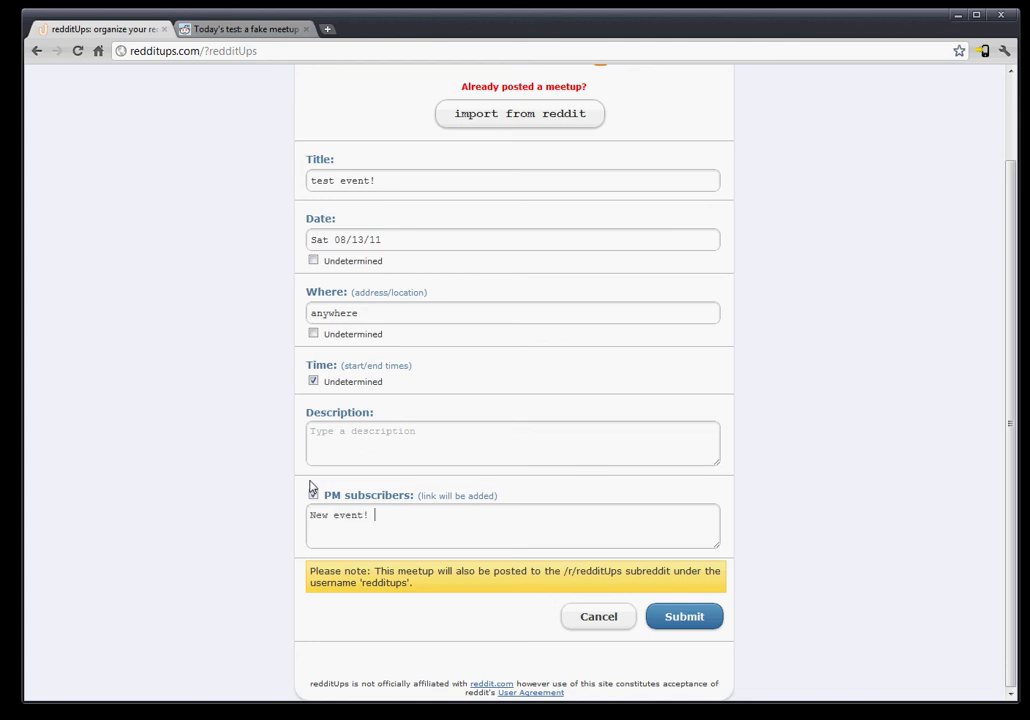
type("YAY!")
Highlight parts of the cross-posting note, including /r/redditUps and the posting account name.
left_click_drag(344, 575, 606, 573)
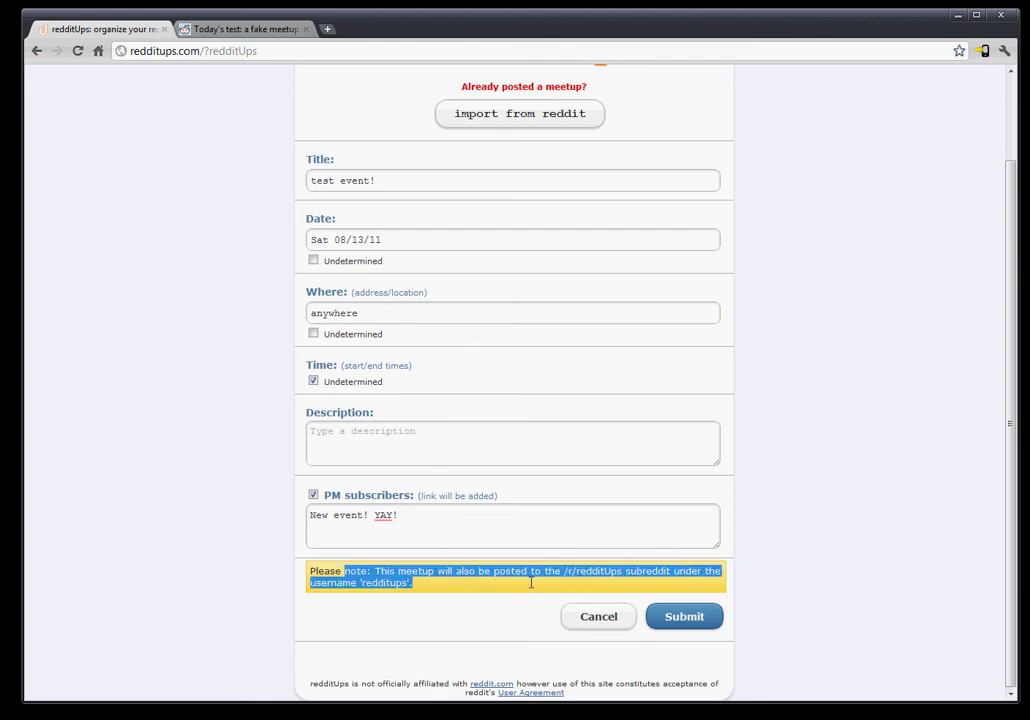
left_click(635, 574)
left_click_drag(565, 574, 627, 574)
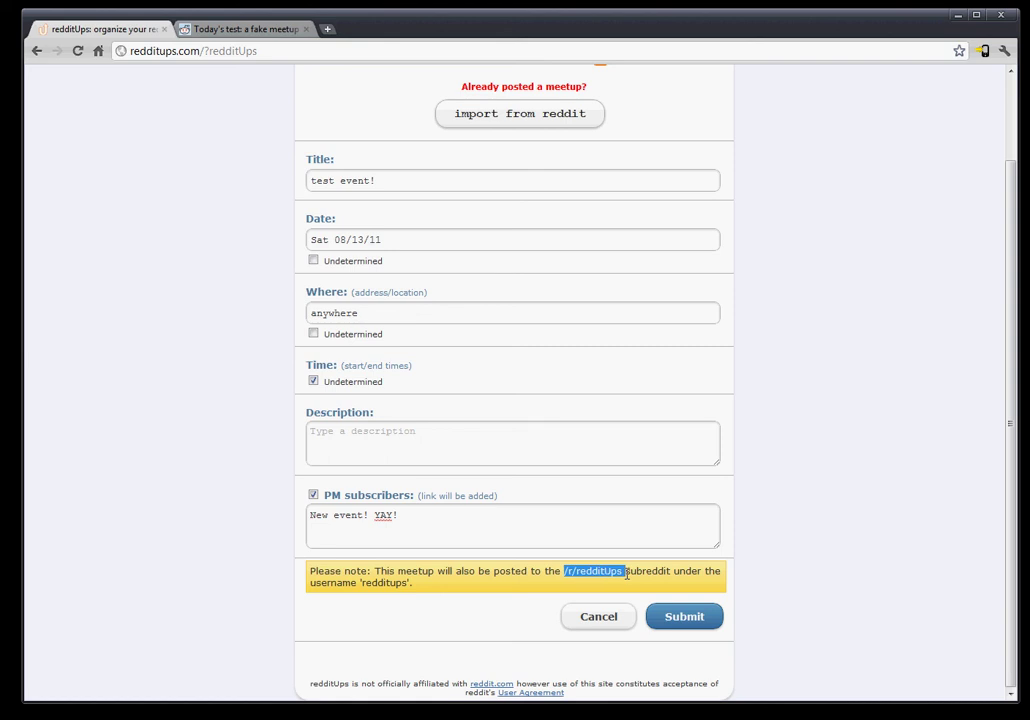
left_click(437, 584)
double_click(395, 582)
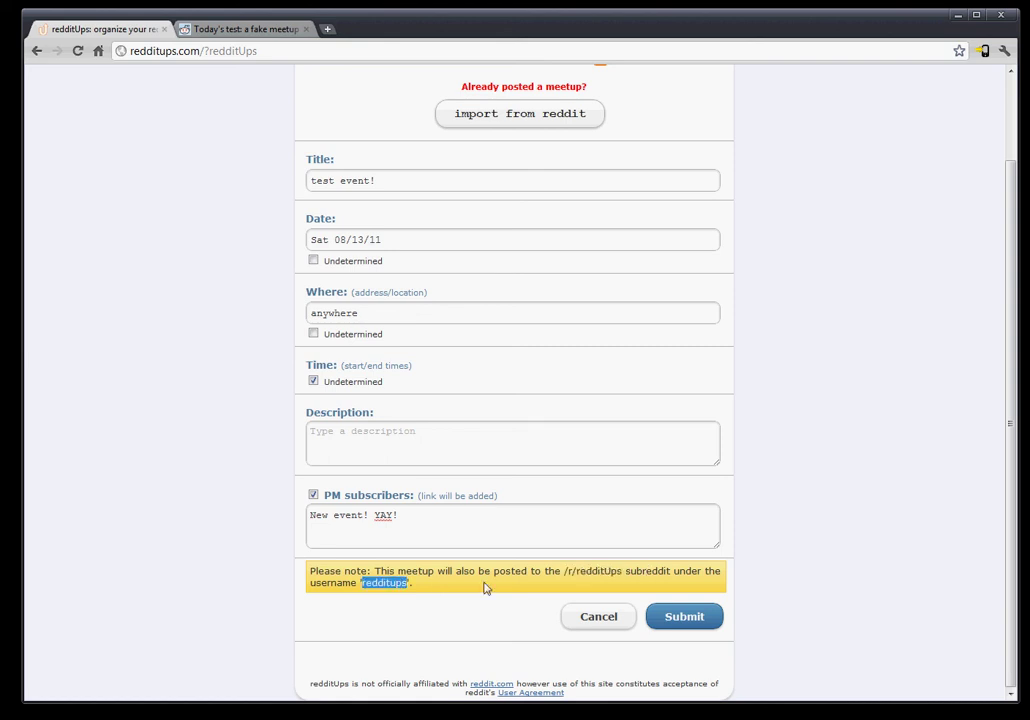
left_click(485, 589)
Submit the 'test event!' meetup, open it, and open its mirrored reddit post in a new tab.
left_click(690, 619)
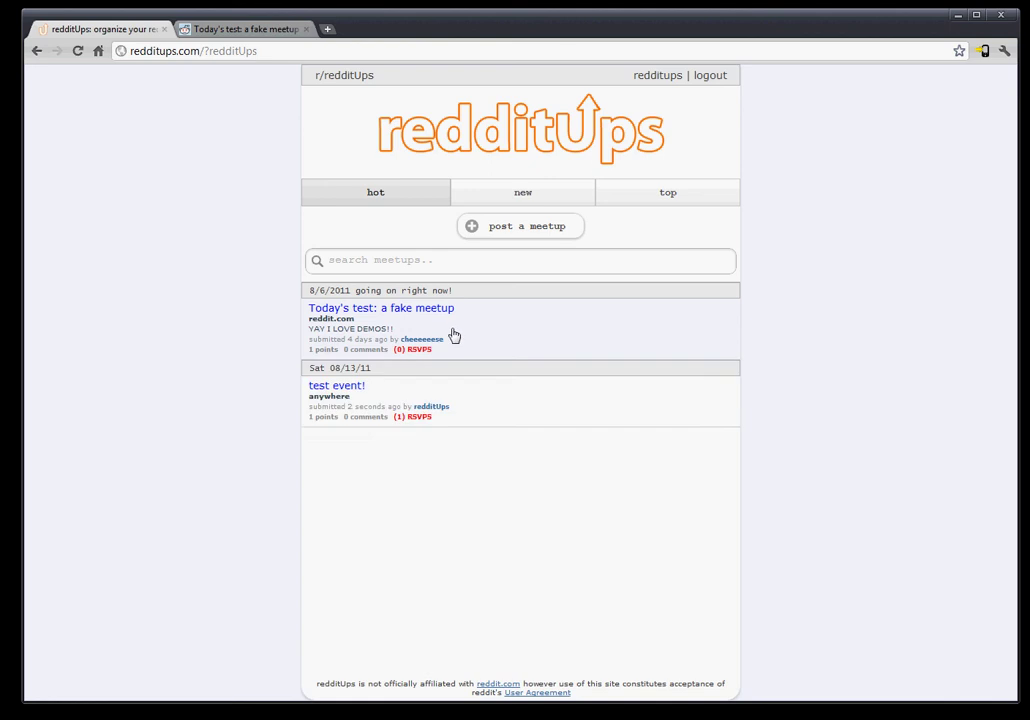
left_click(481, 407)
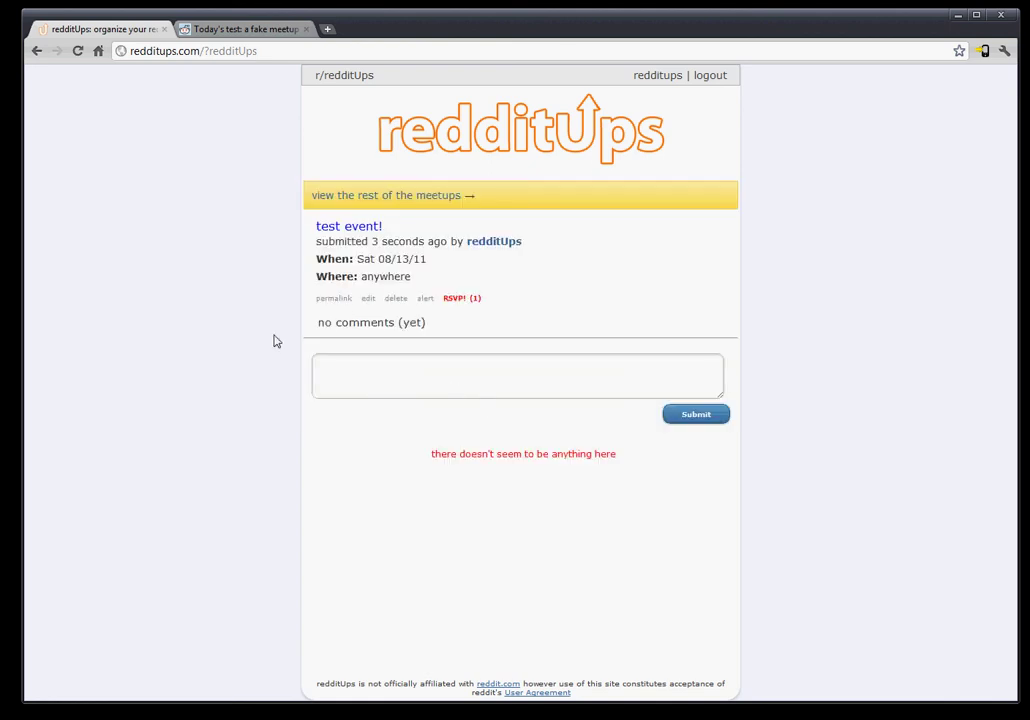
left_click(336, 299)
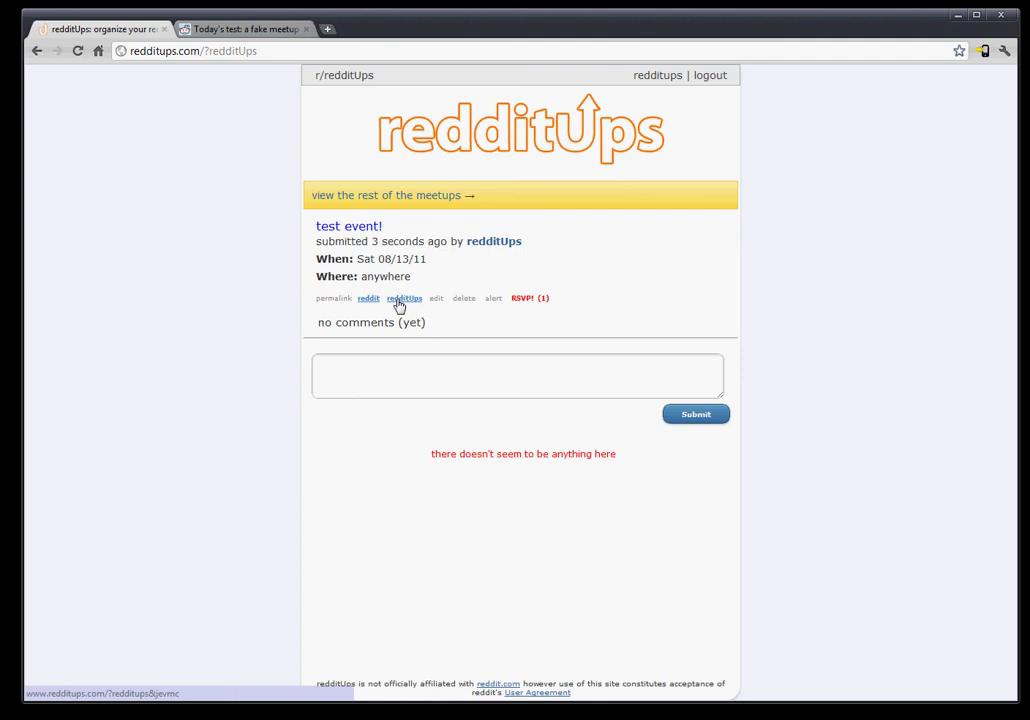
left_click(369, 300)
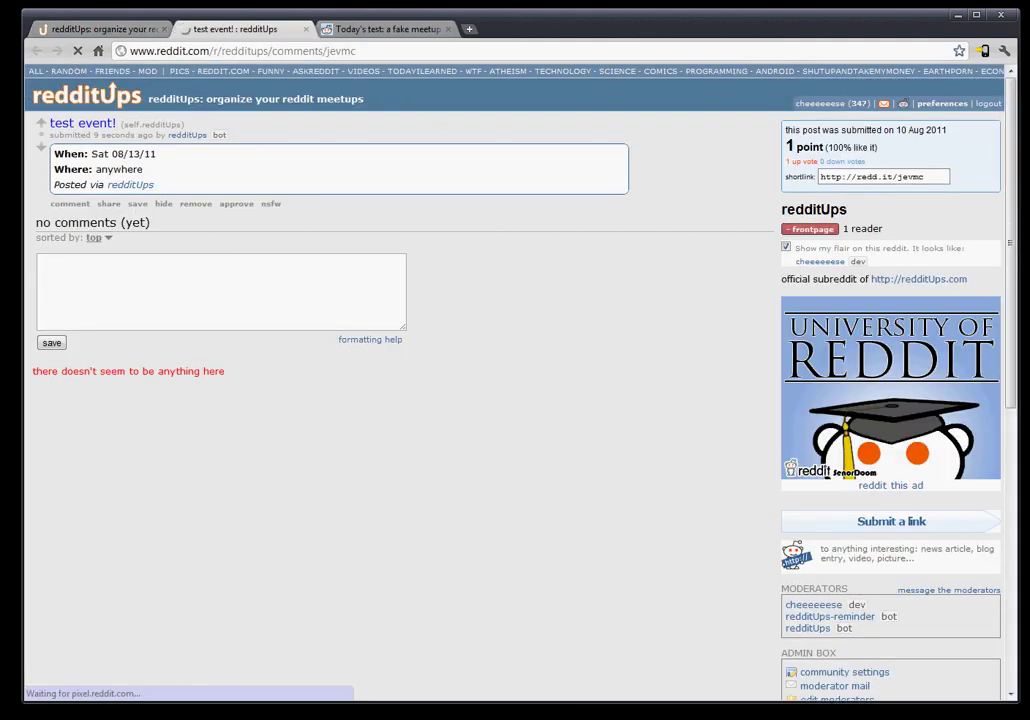
Open the unread 'Meetup posted to r/redditUps' message and follow its redditUps link to test event!
left_click(884, 106)
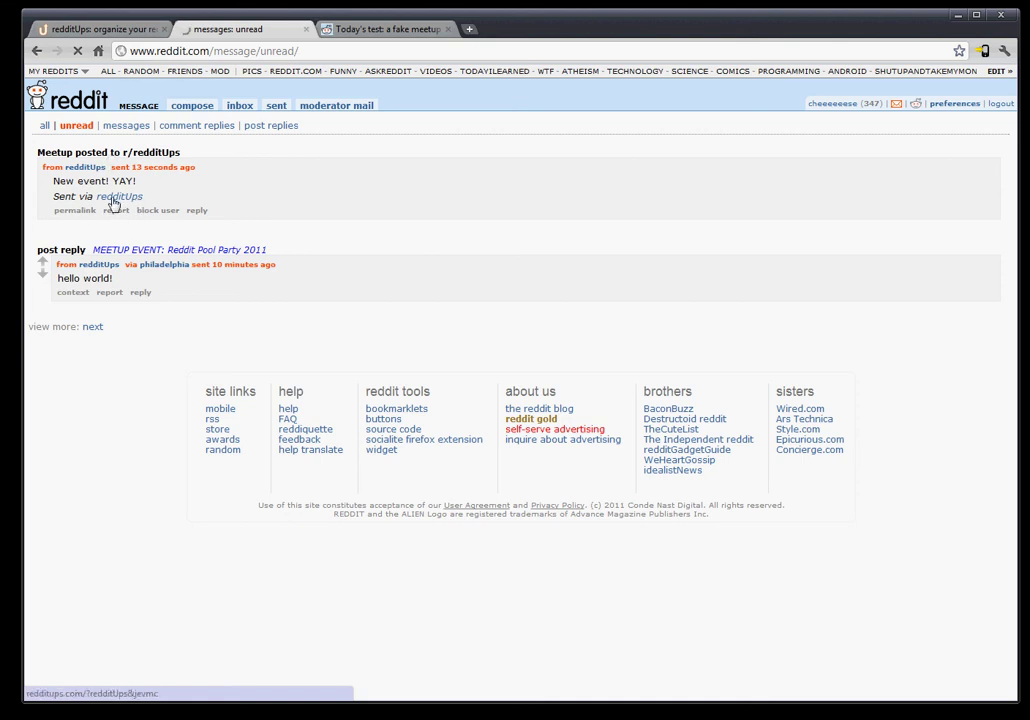
left_click(114, 192)
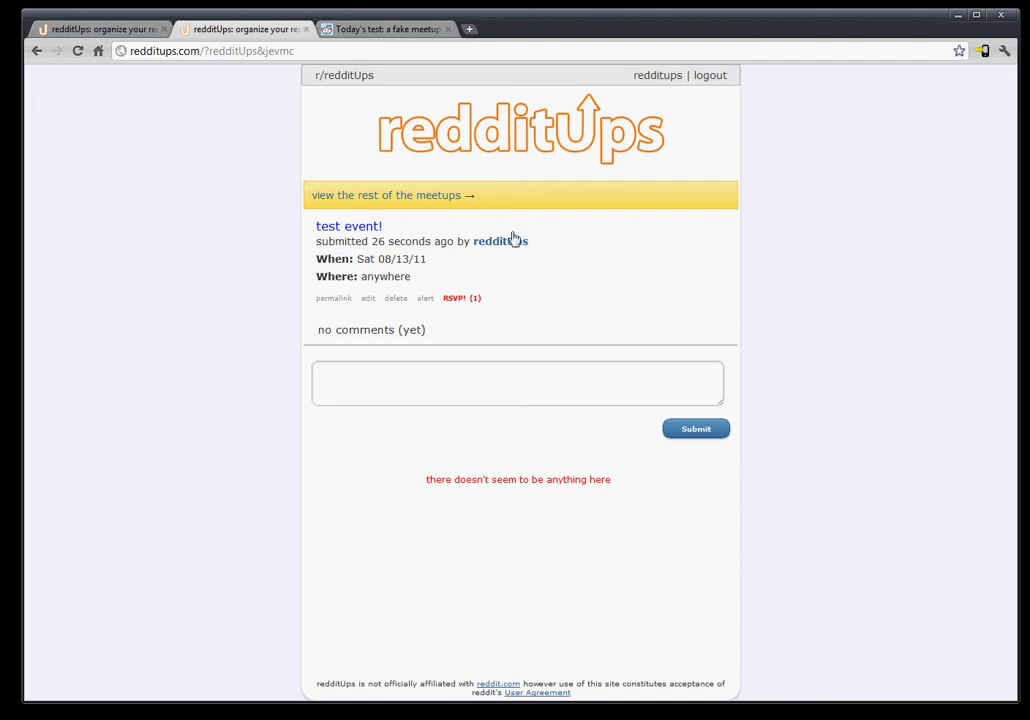
Save 'Add stuff here' as the test event! description and open its mirrored reddit post.
left_click(368, 298)
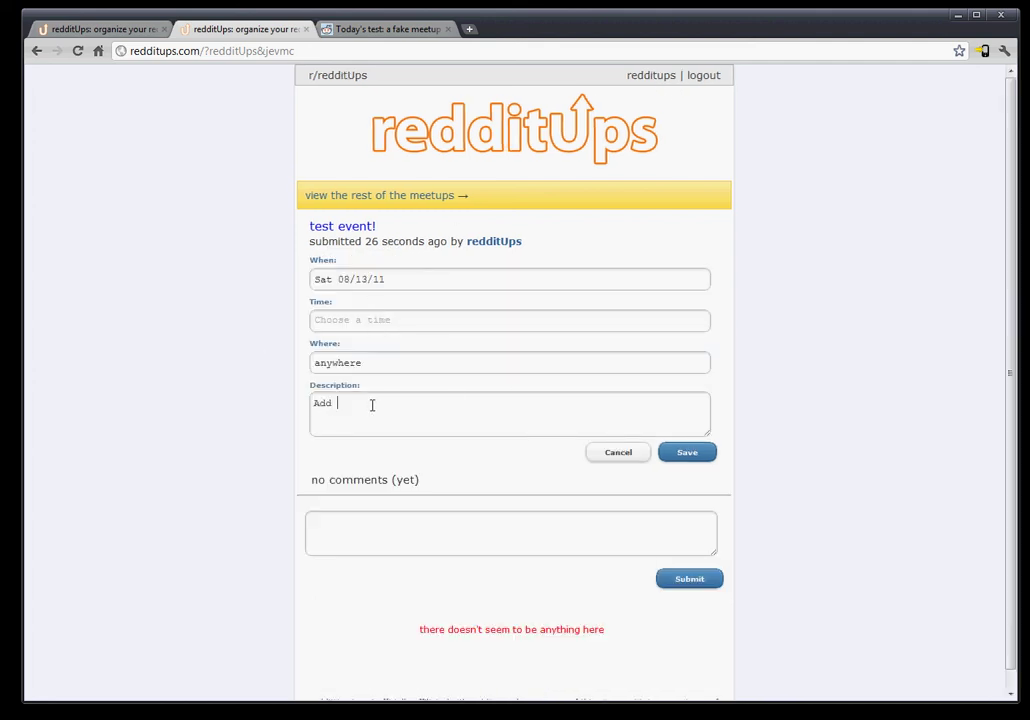
left_click(683, 456)
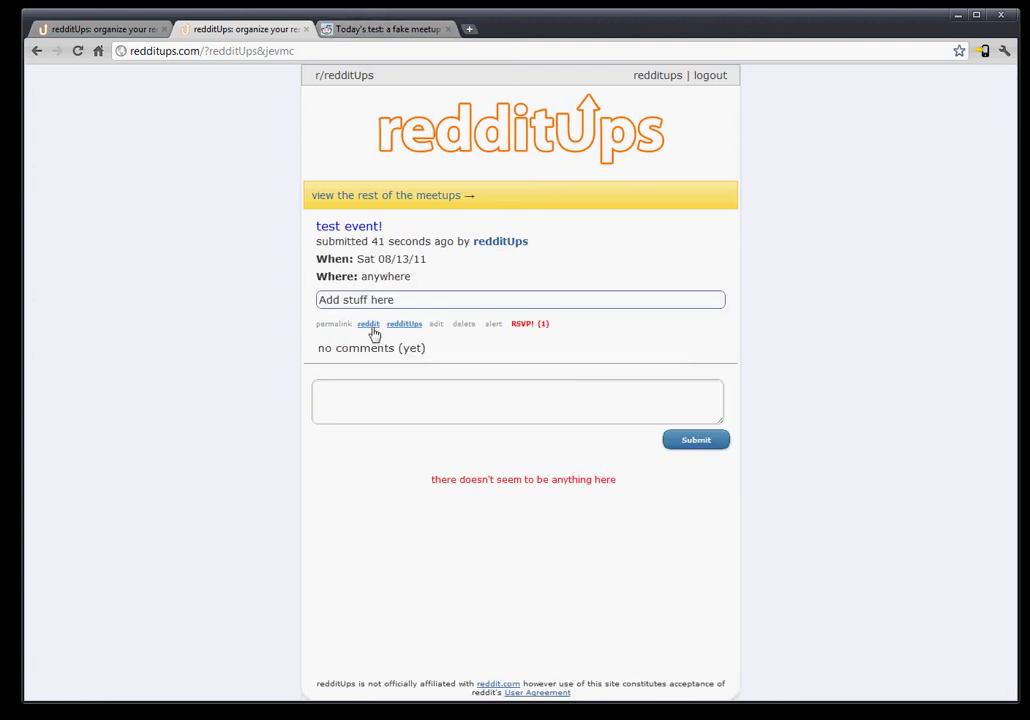
left_click(368, 326)
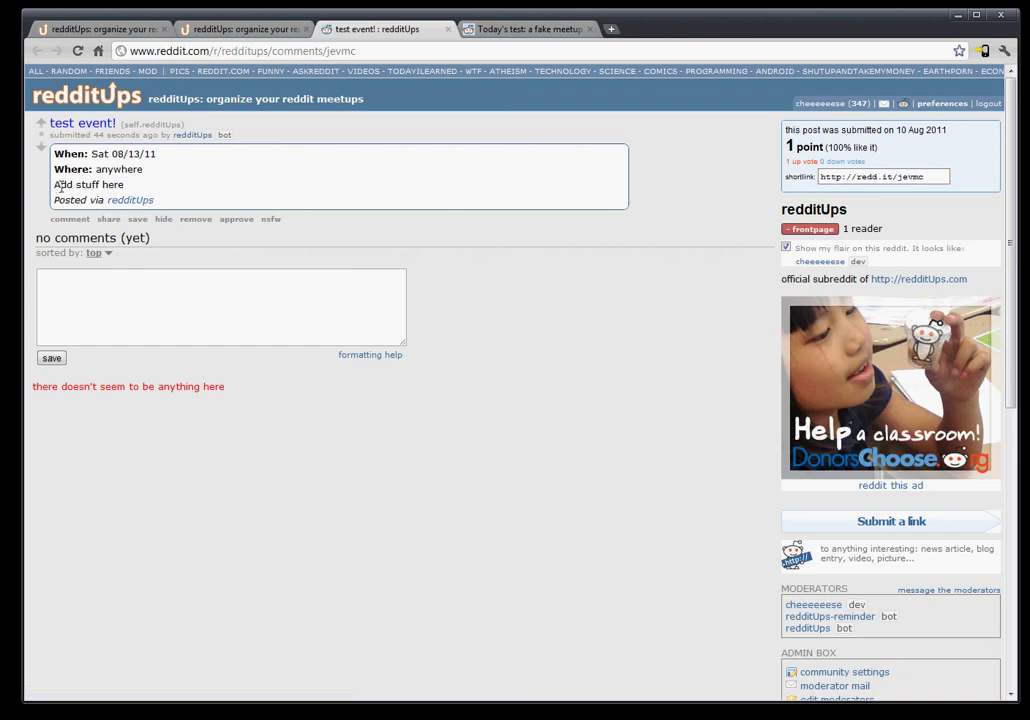
Highlight 'Add stuff here' in the reddit post, then return to the redditUps test event! tab.
left_click_drag(54, 184, 176, 189)
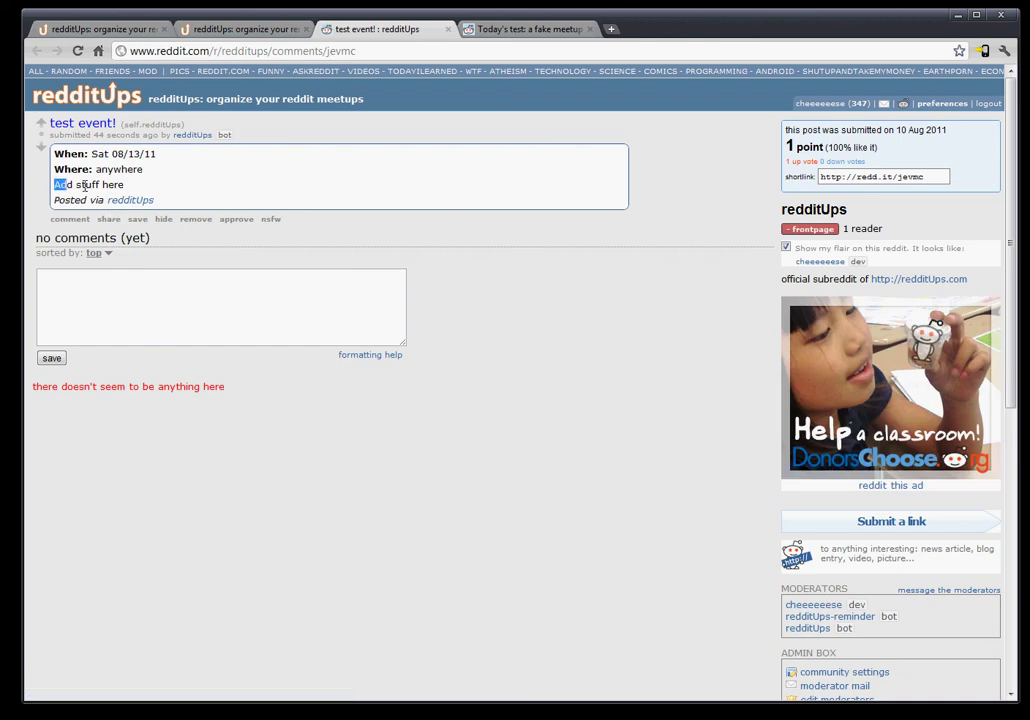
left_click(257, 22)
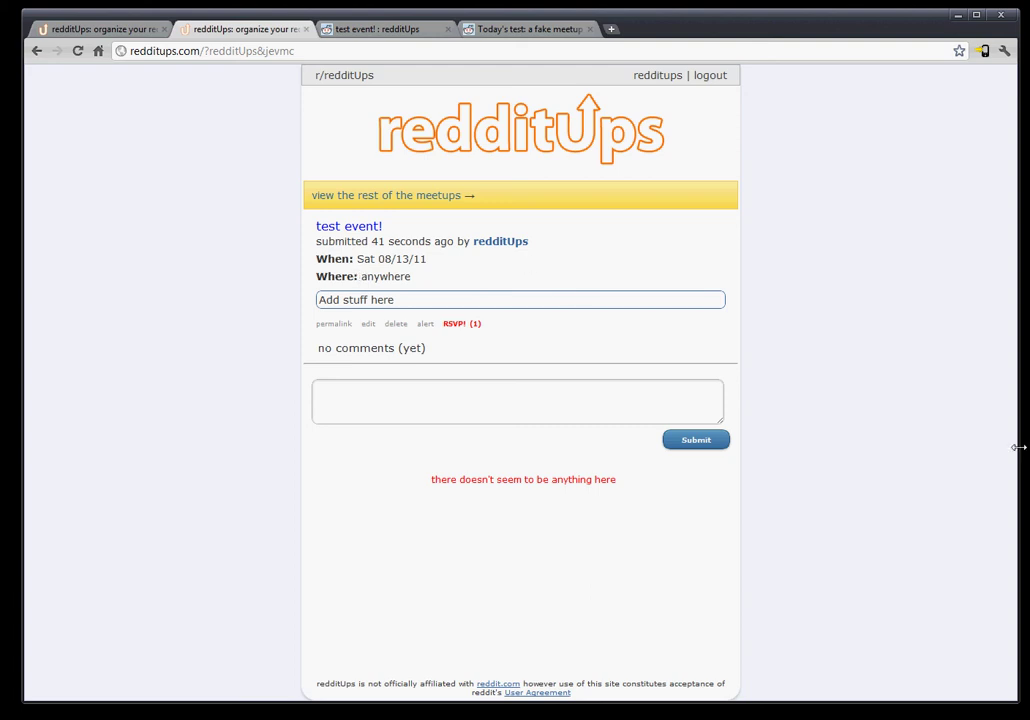
Go back to the r/redditUps meetup listing and narrow the browser window.
left_click(425, 195)
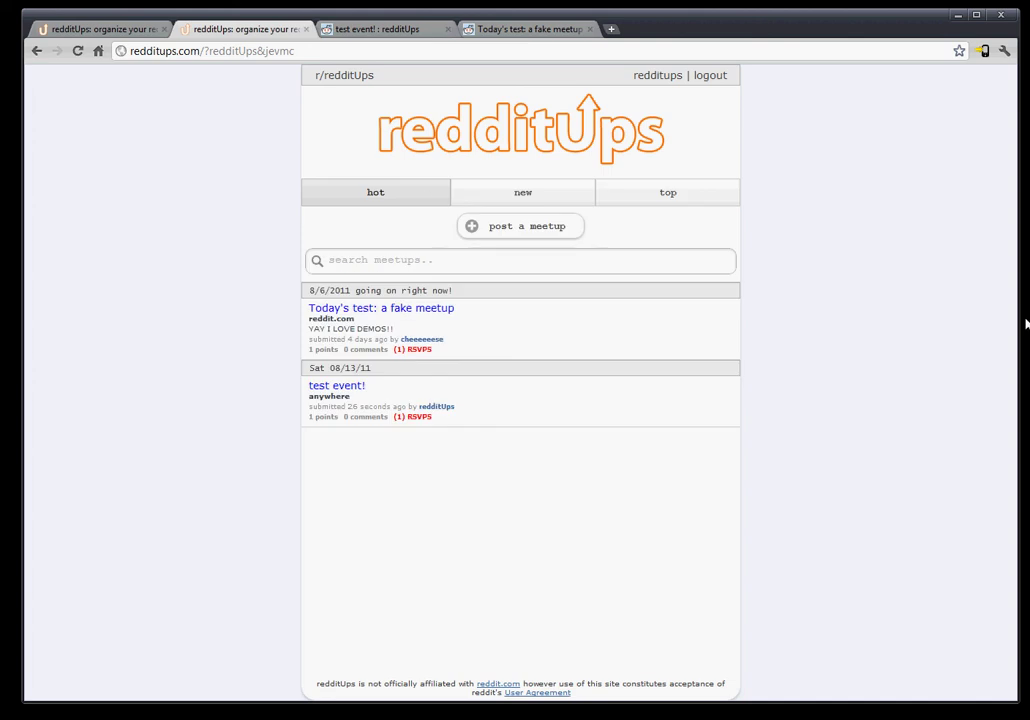
mouse_move(1016, 306)
left_mouse_down()
mouse_move(176, 258)
mouse_move(860, 283)
mouse_move(736, 290)
mouse_move(188, 244)
mouse_move(297, 258)
mouse_move(1021, 240)
left_mouse_up()
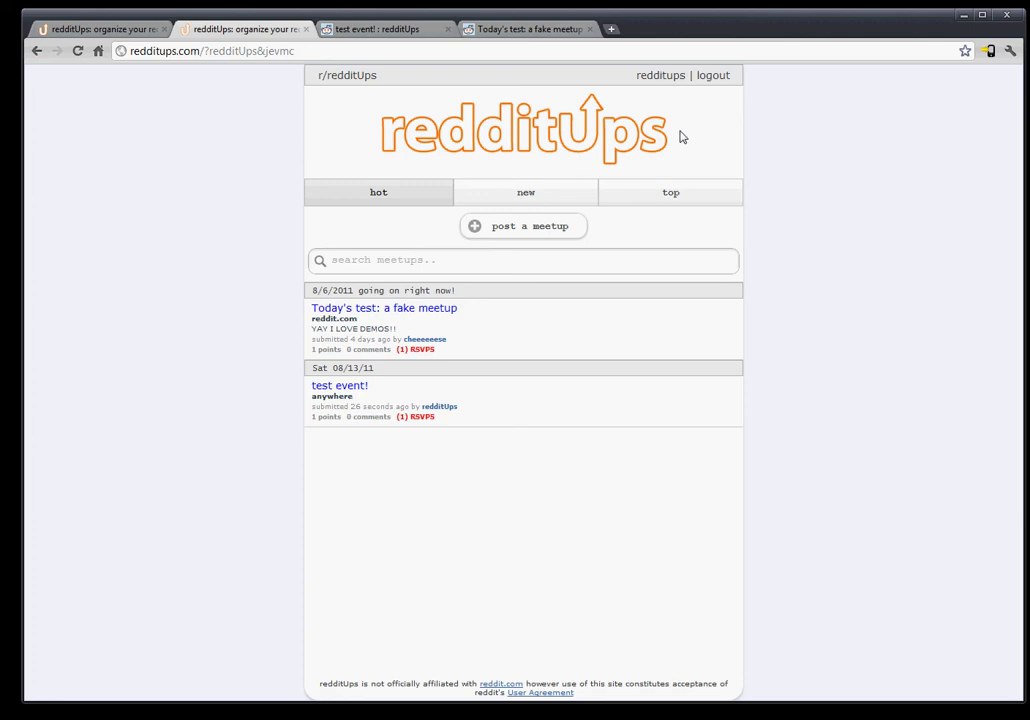
left_click(666, 77)
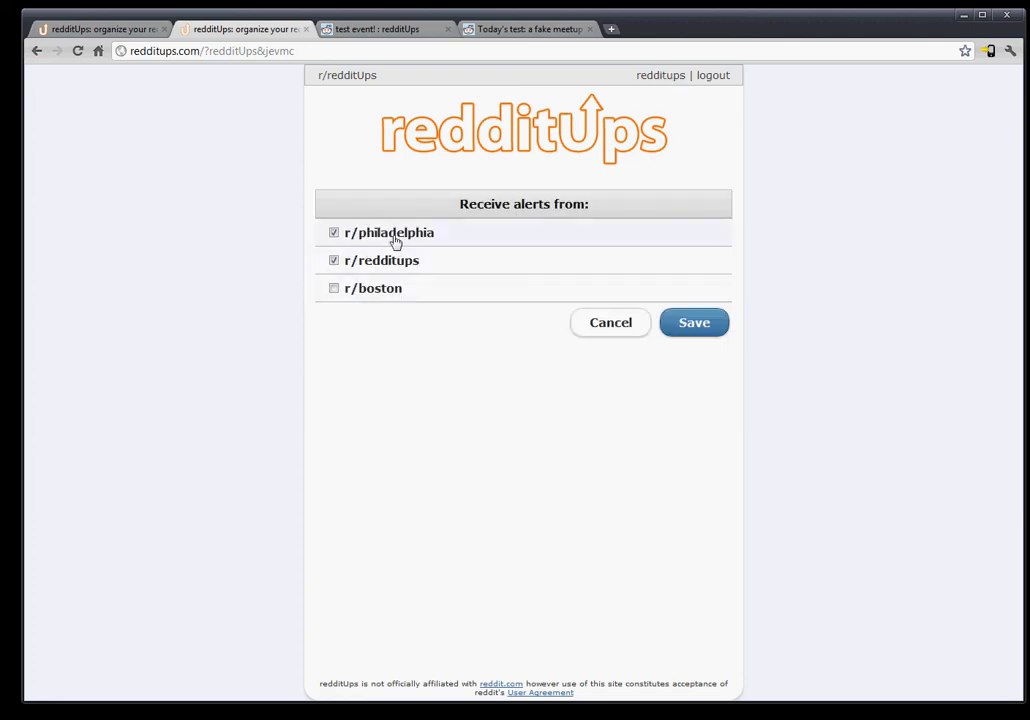
left_click(370, 290)
left_click(379, 264)
left_click(368, 232)
left_click(383, 266)
left_click(400, 288)
left_click(457, 232)
left_click(612, 322)
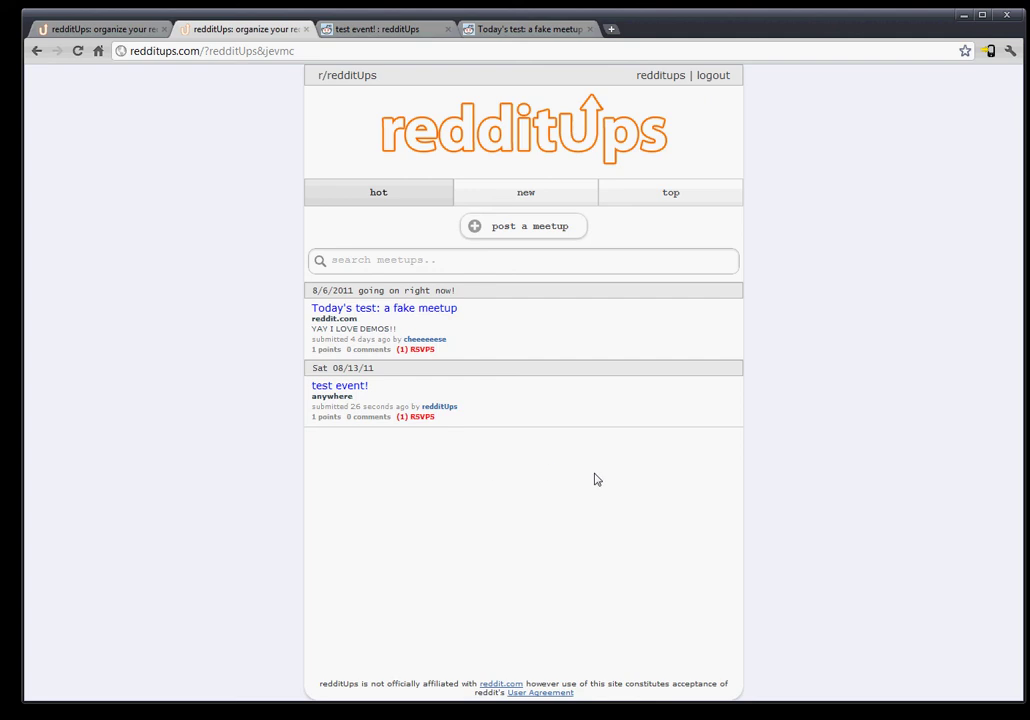
Switch to the reddit test event! post, start a comment, then close the tab unsent.
left_click(405, 29)
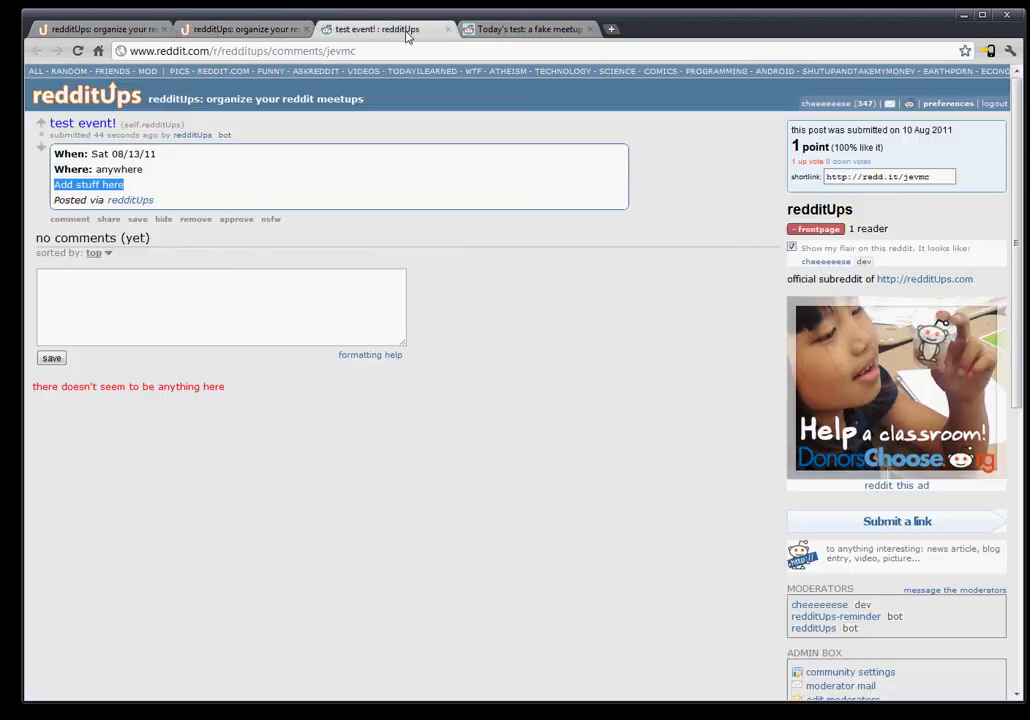
double_click(802, 106)
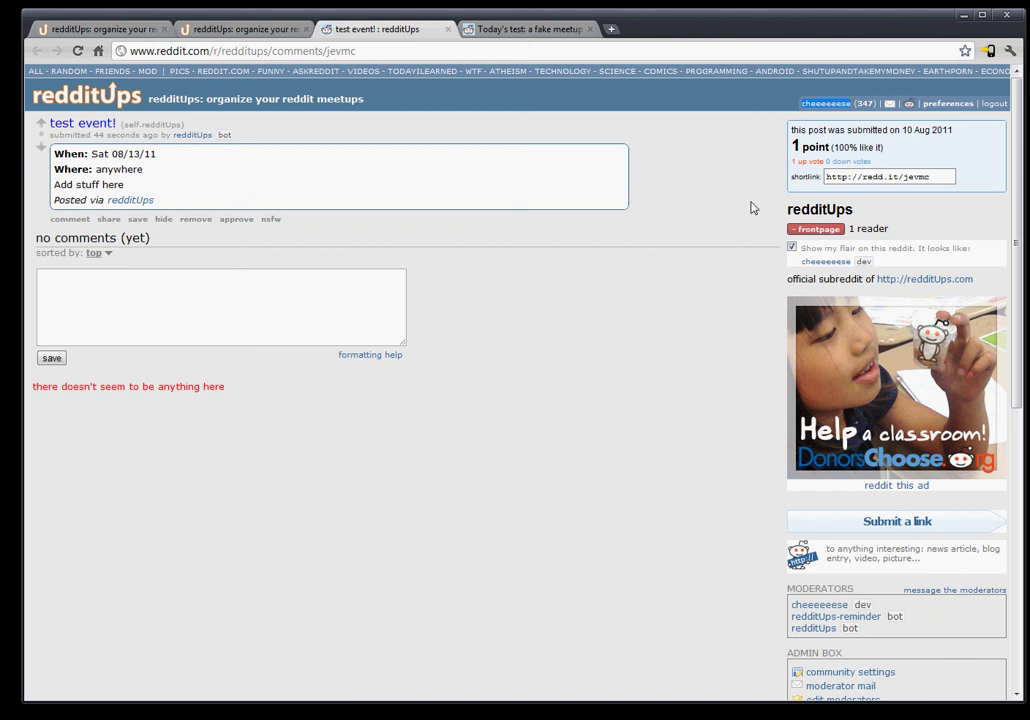
left_click(309, 295)
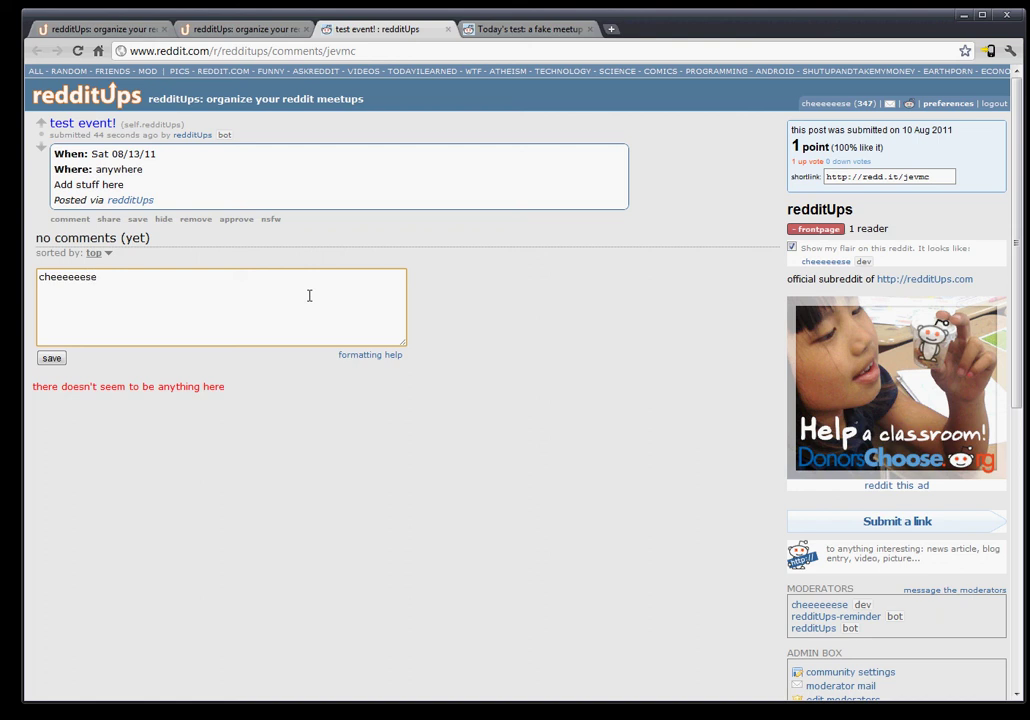
left_click(448, 29)
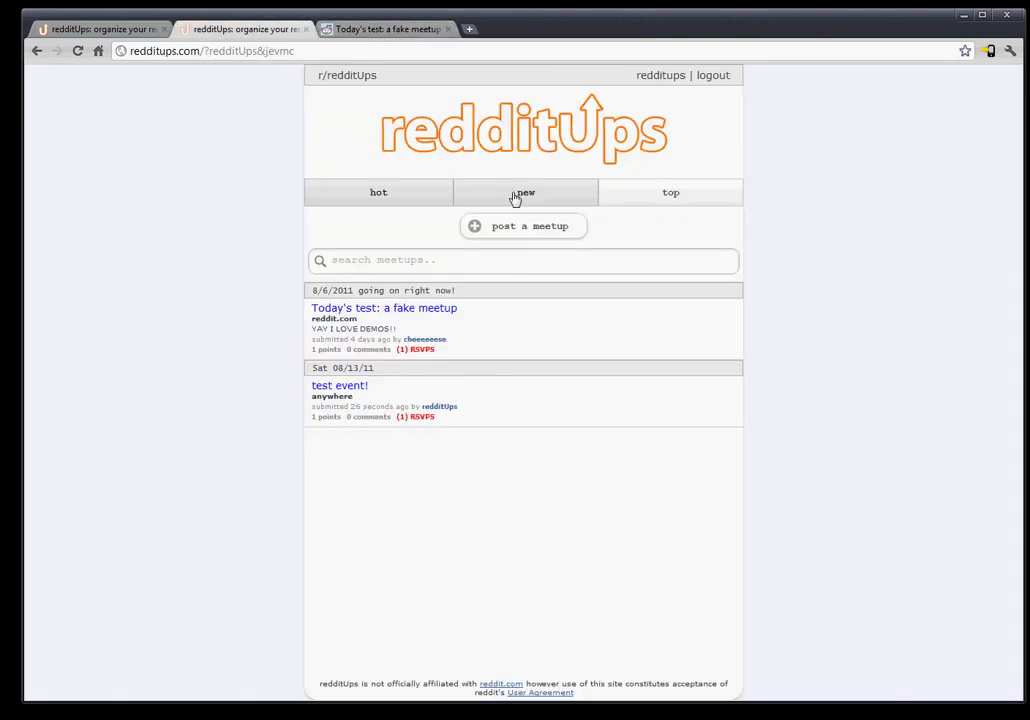